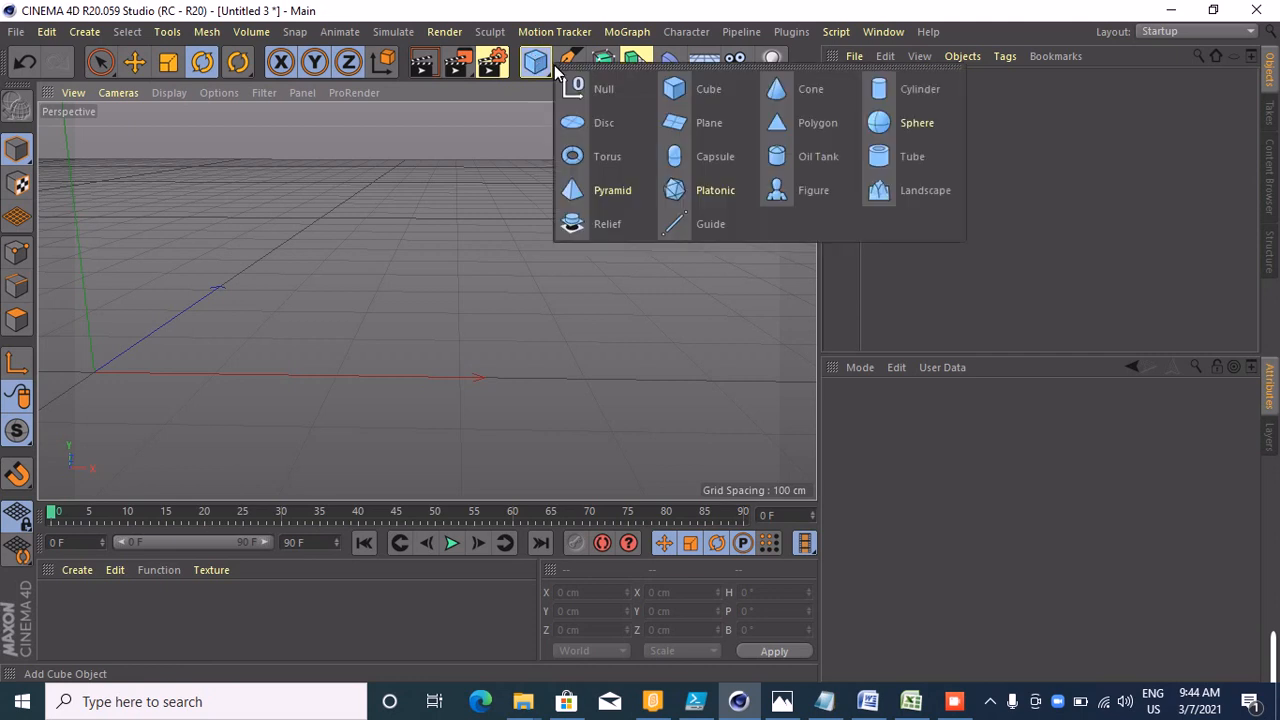
# - Add a capsule primitive and make it an editable polygon object
pyautogui.click(735, 168)
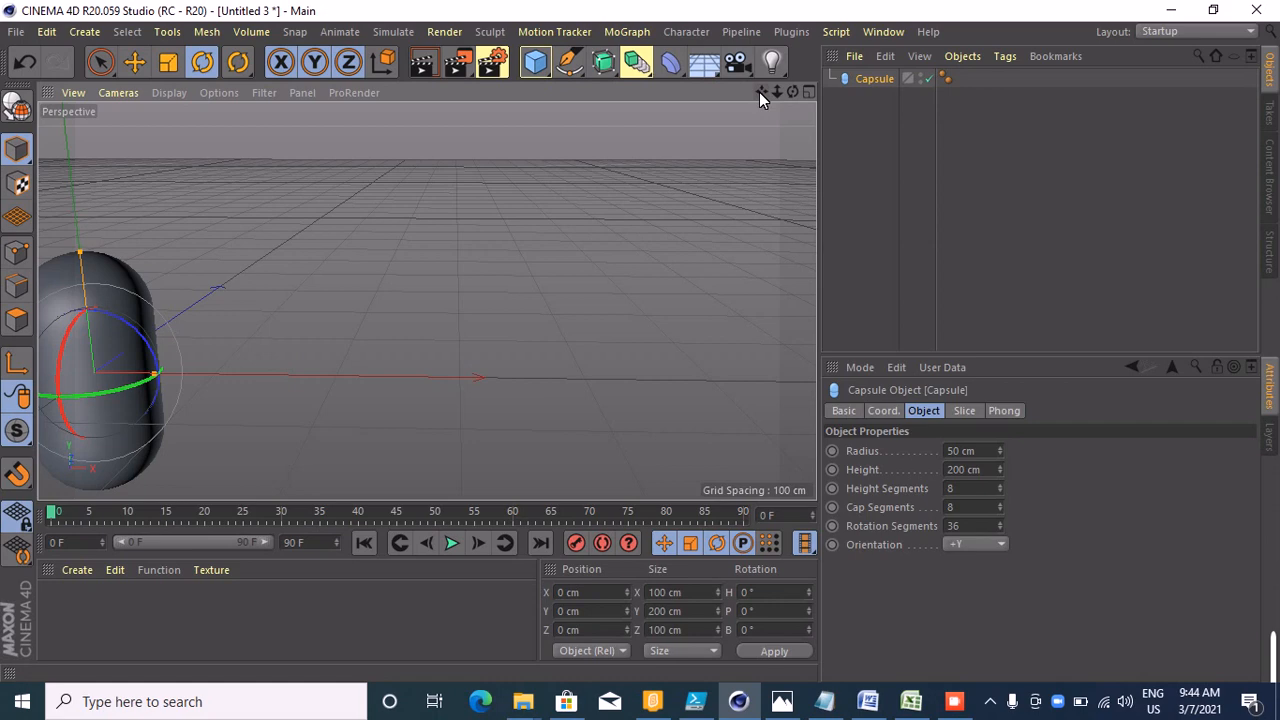
pyautogui.moveTo(759, 92); pyautogui.dragTo(1116, 42)
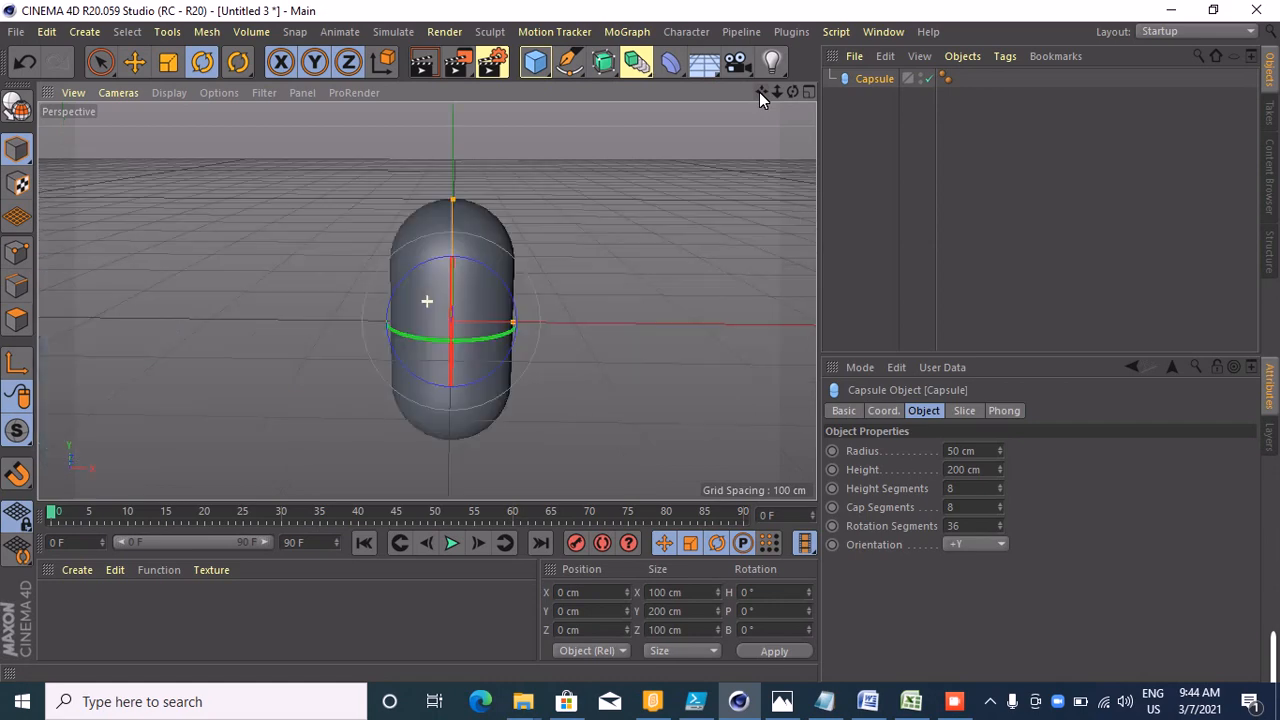
pyautogui.click(103, 63)
pyautogui.click(423, 343)
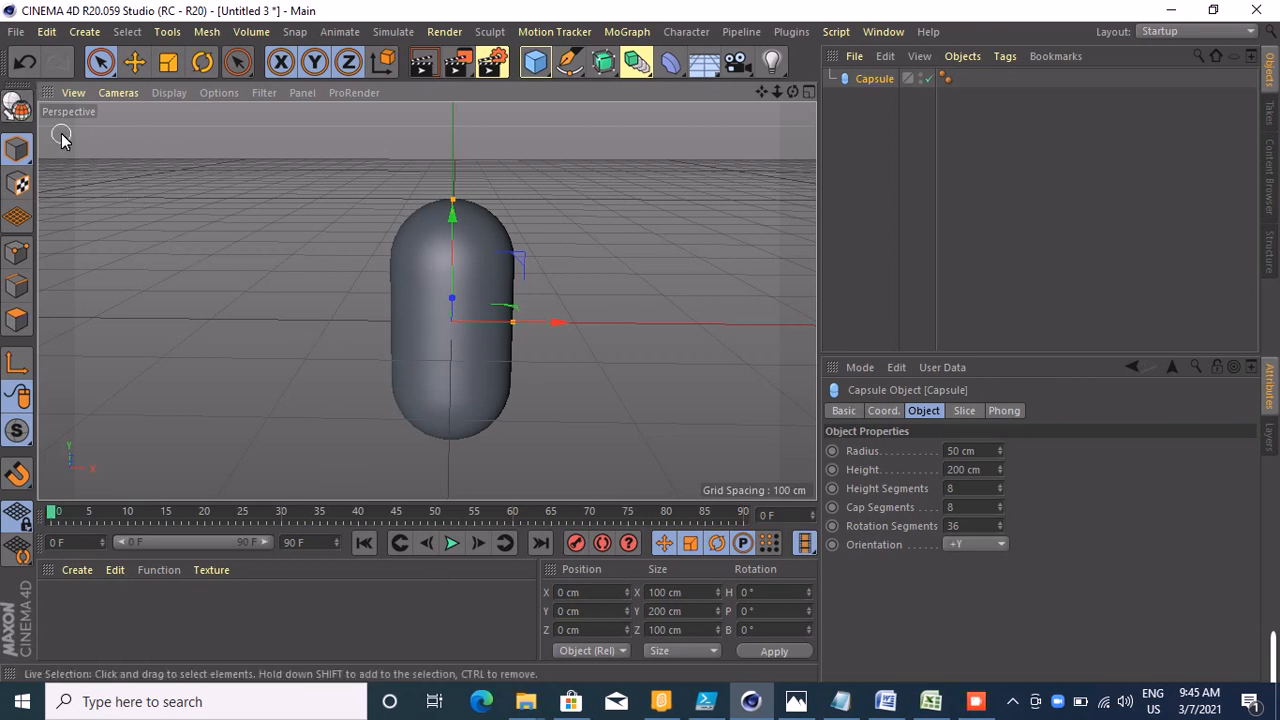
pyautogui.click(17, 106)
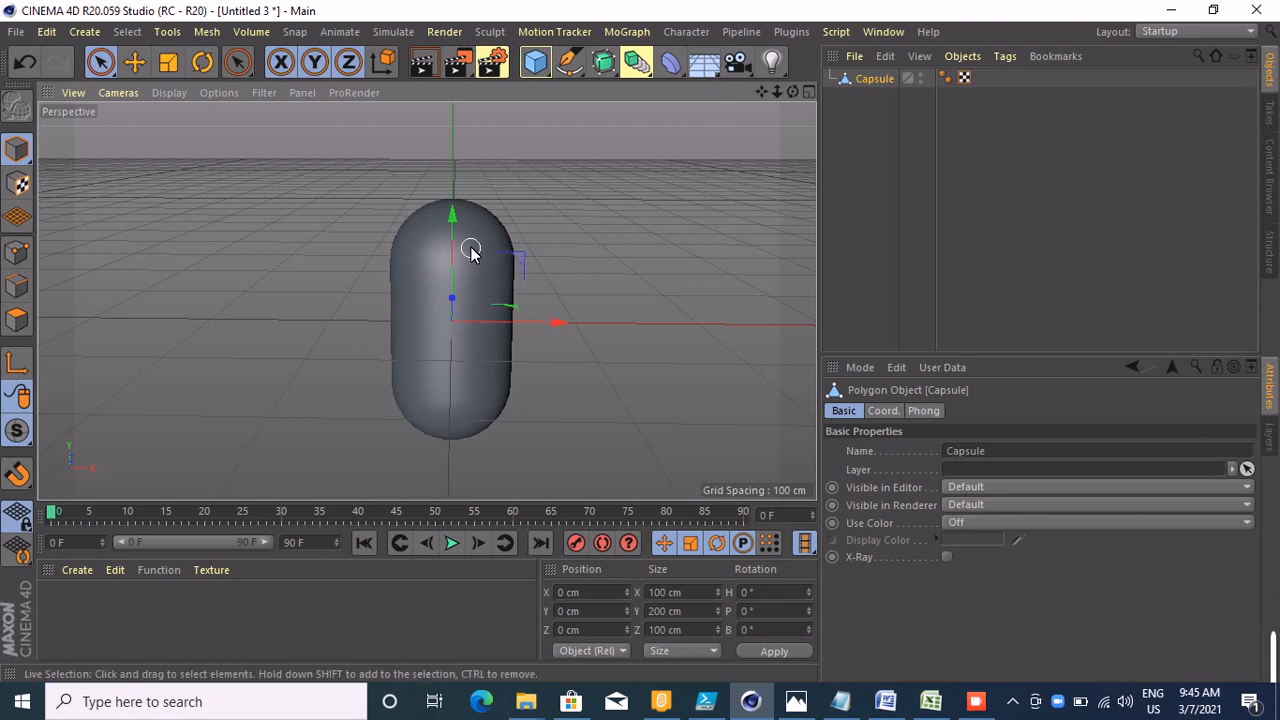
pyautogui.click(966, 78)
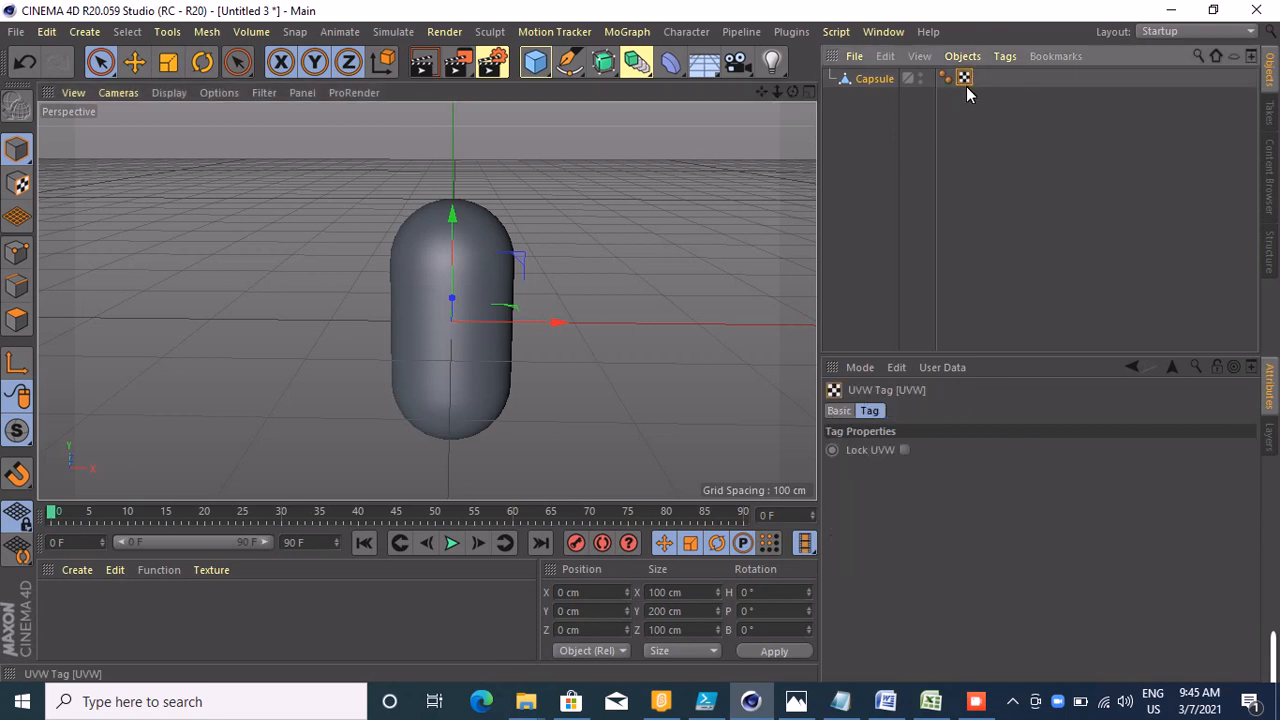
pyautogui.click(966, 92)
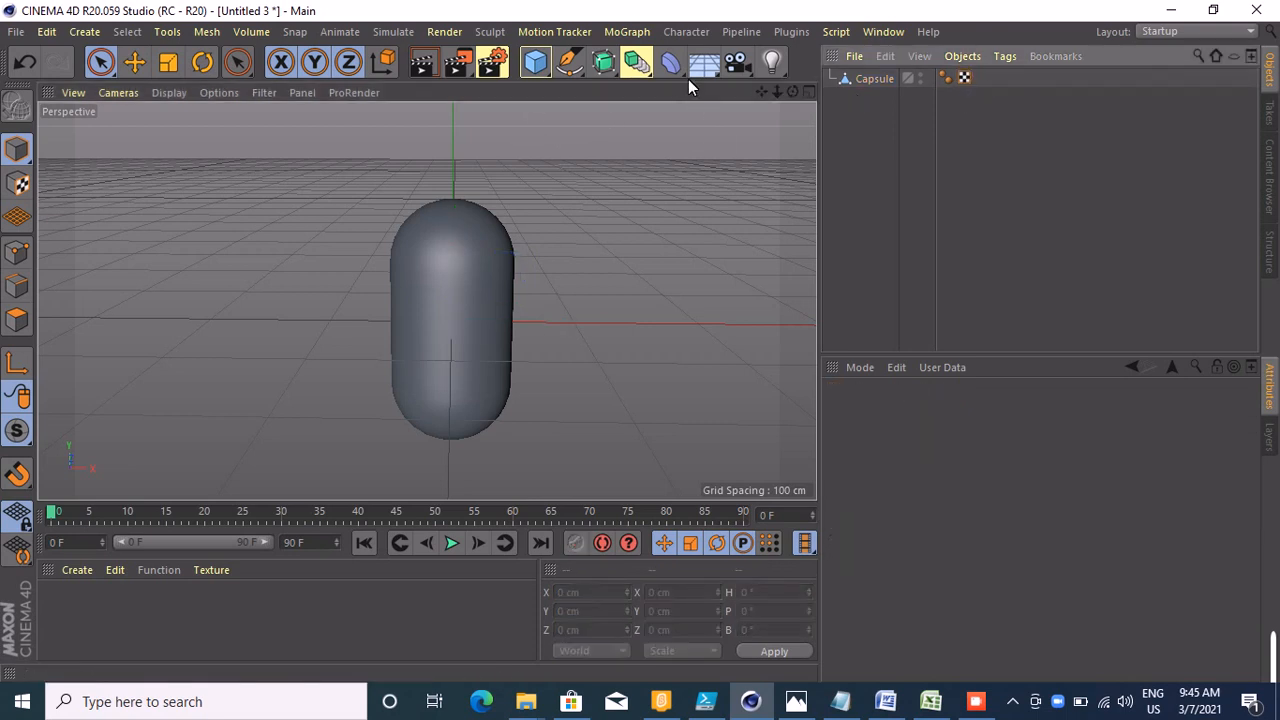
# - Show the capsule in a full-size Front view and switch the interface to the Rigging layout
pyautogui.click(808, 91)
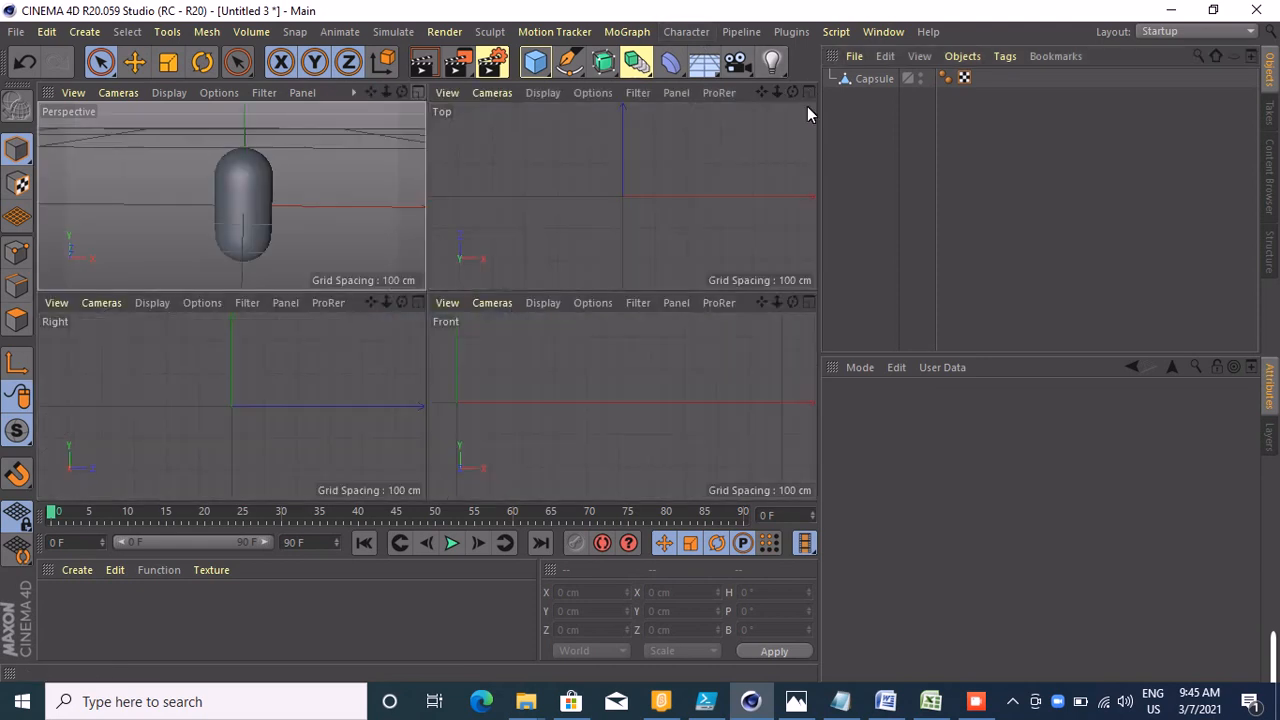
pyautogui.click(808, 302)
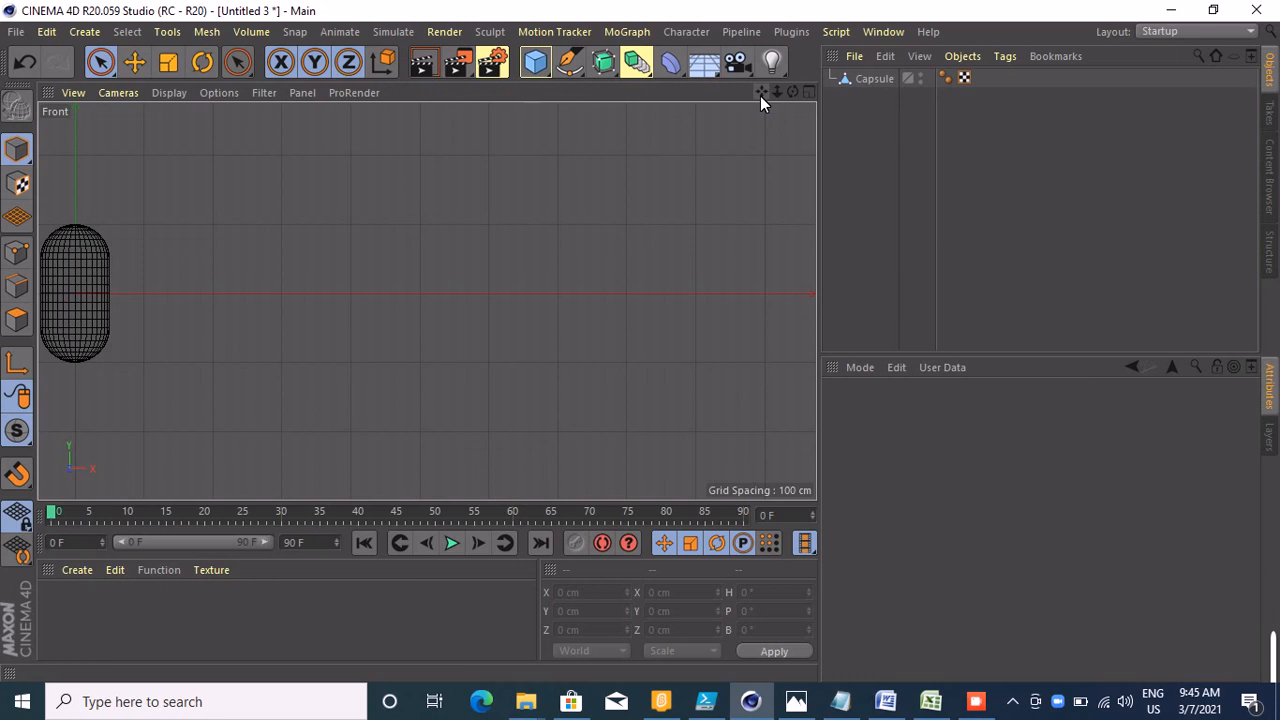
pyautogui.moveTo(760, 96); pyautogui.dragTo(1119, 84)
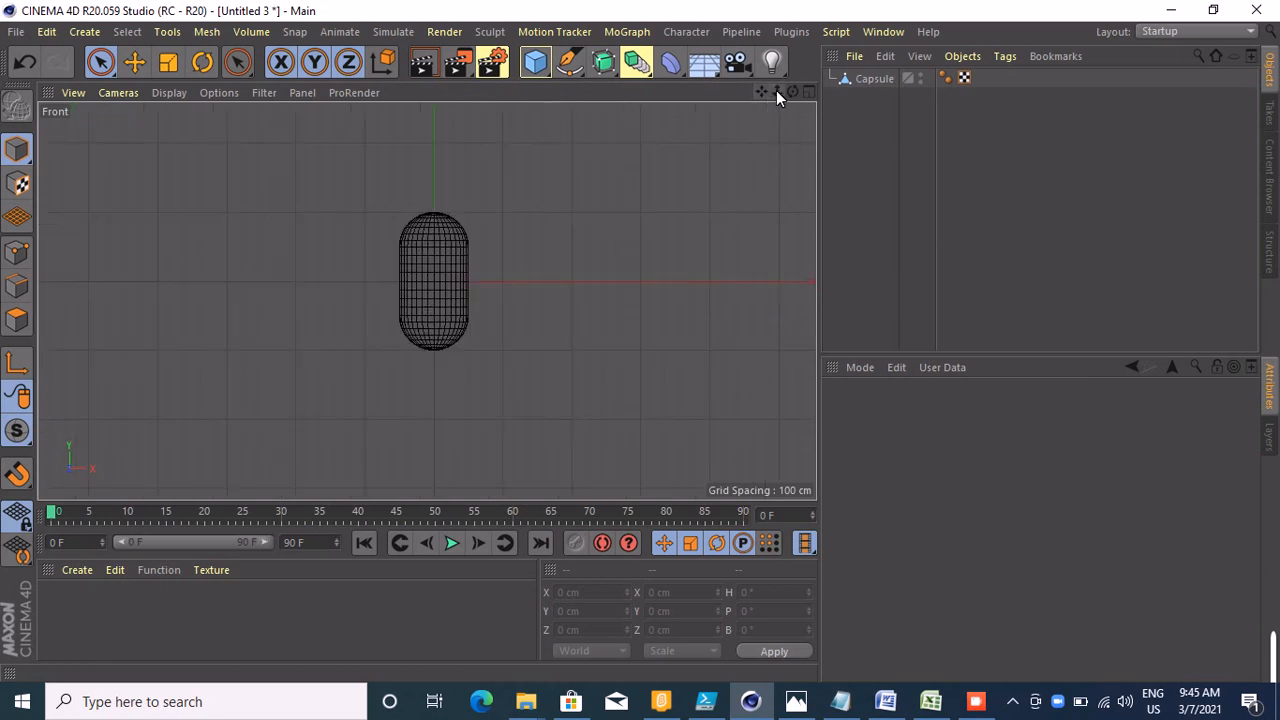
pyautogui.moveTo(776, 90); pyautogui.dragTo(830, 92)
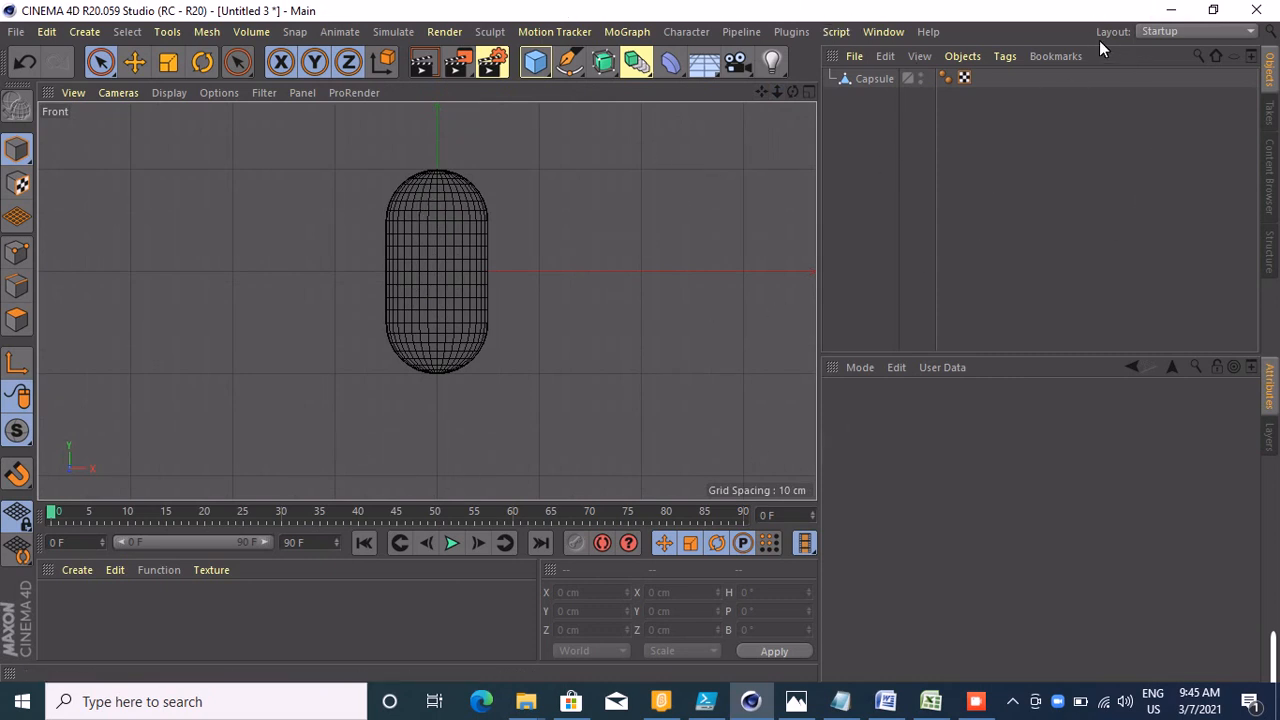
pyautogui.click(1155, 33)
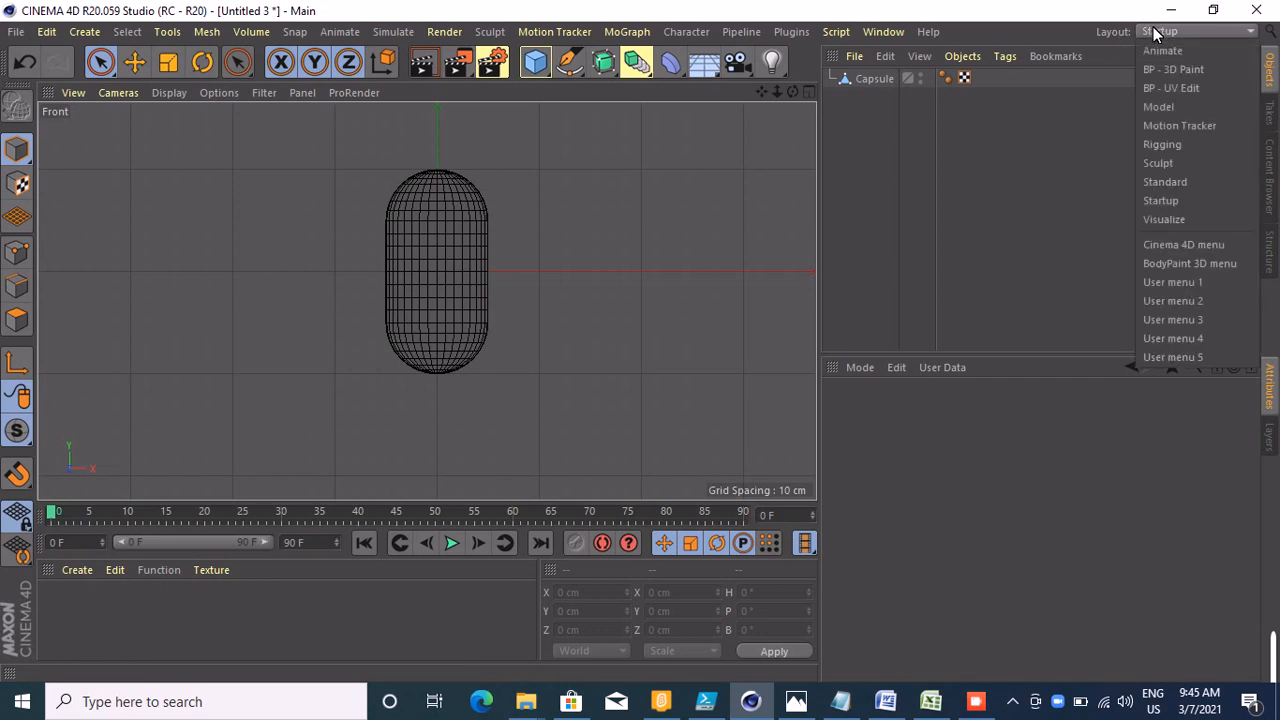
pyautogui.click(1219, 148)
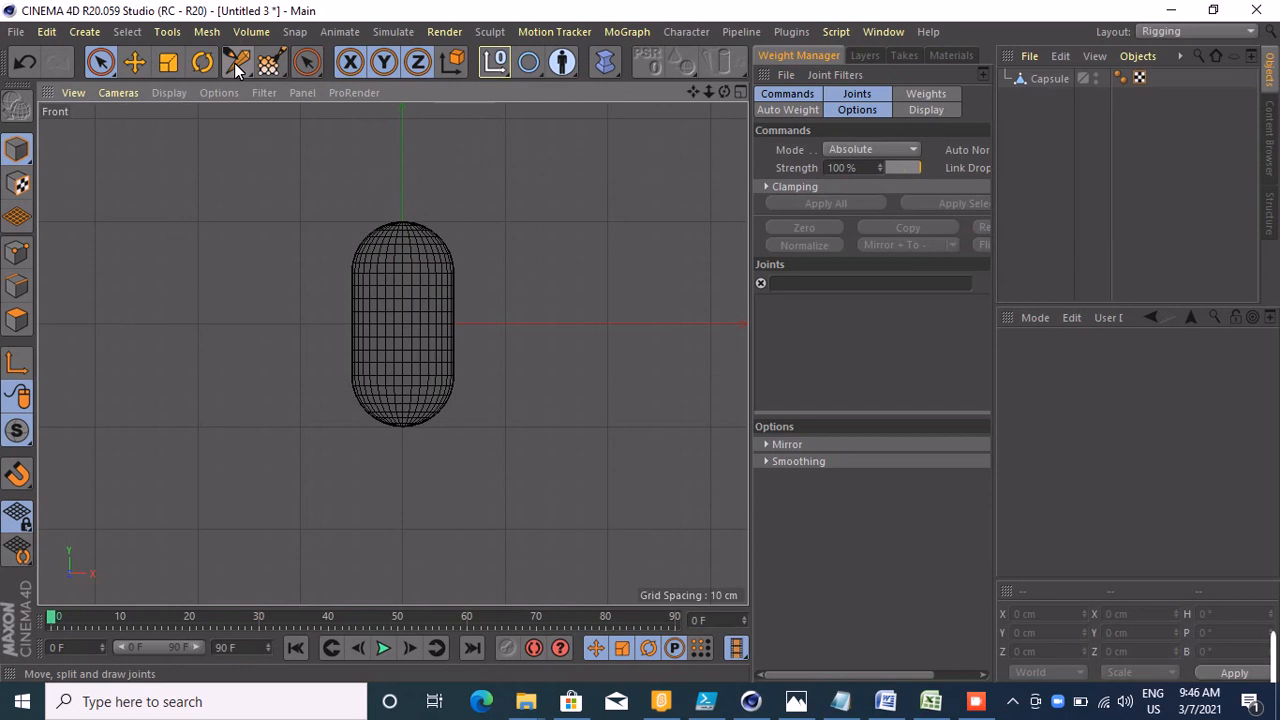
# - Activate the Joint Tool from the Startup layout, ending back in the Rigging layout
pyautogui.click(1169, 31)
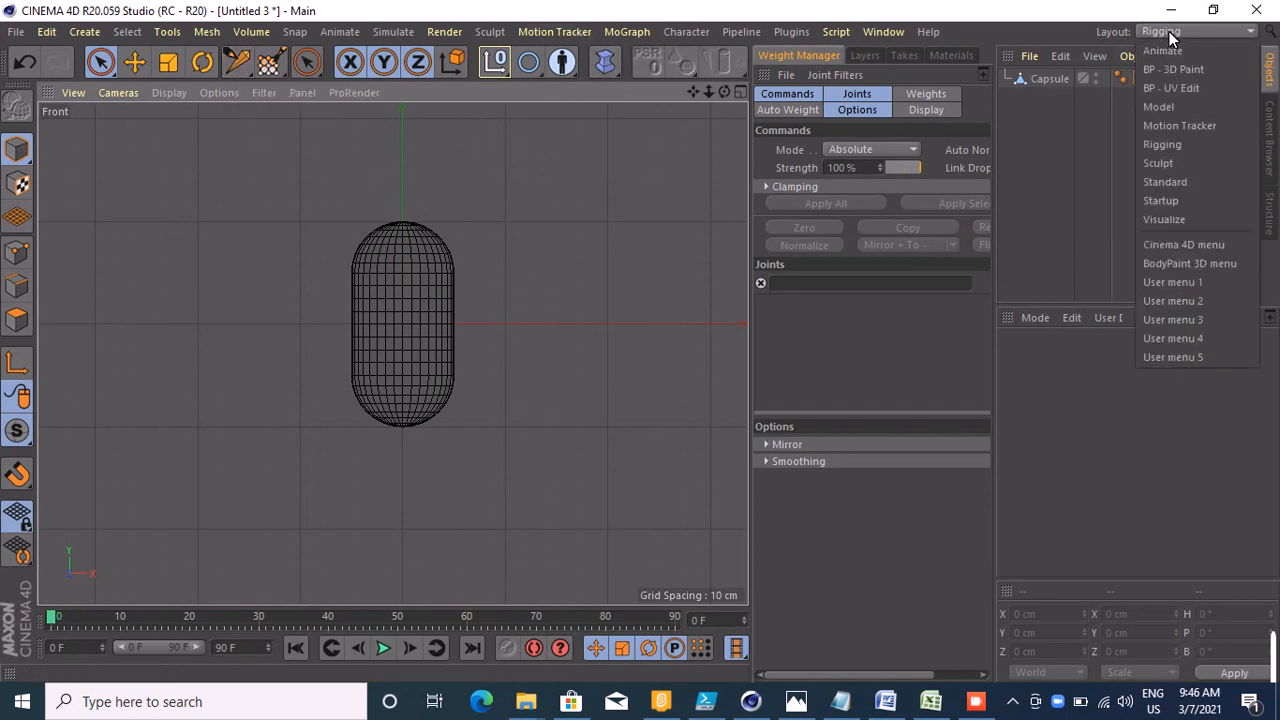
pyautogui.click(1185, 202)
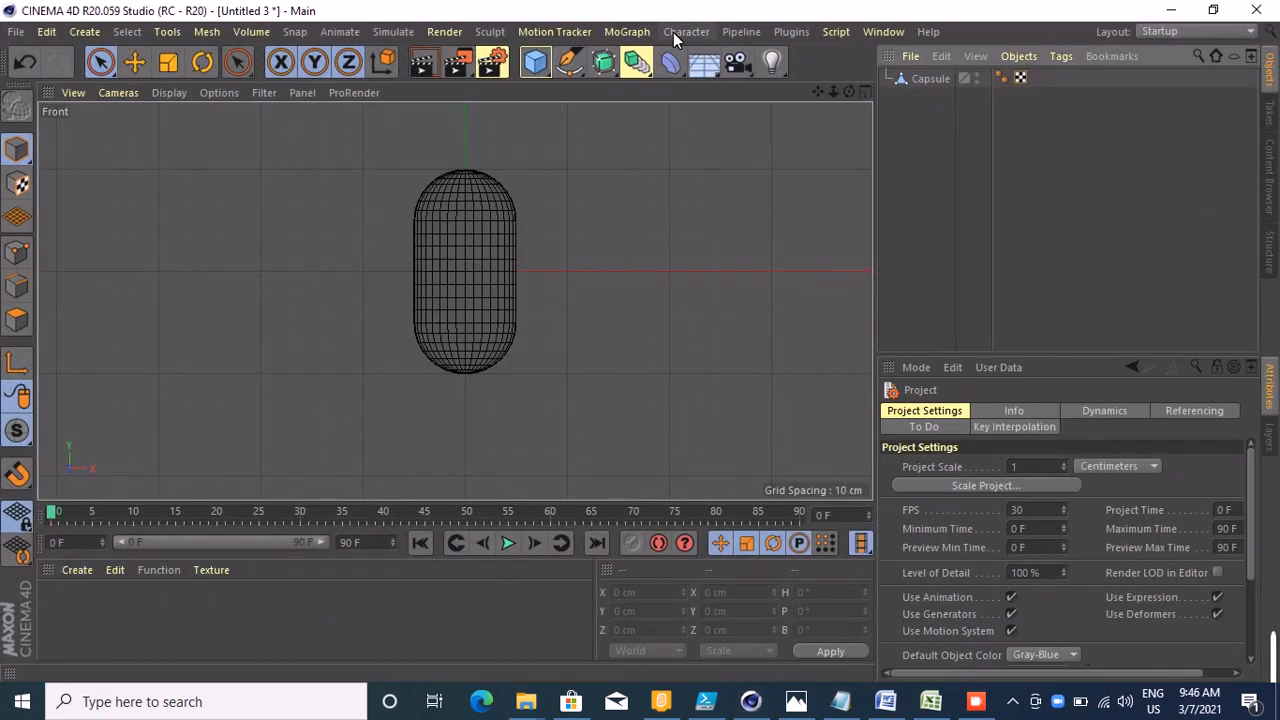
pyautogui.click(686, 31)
pyautogui.moveTo(749, 103)
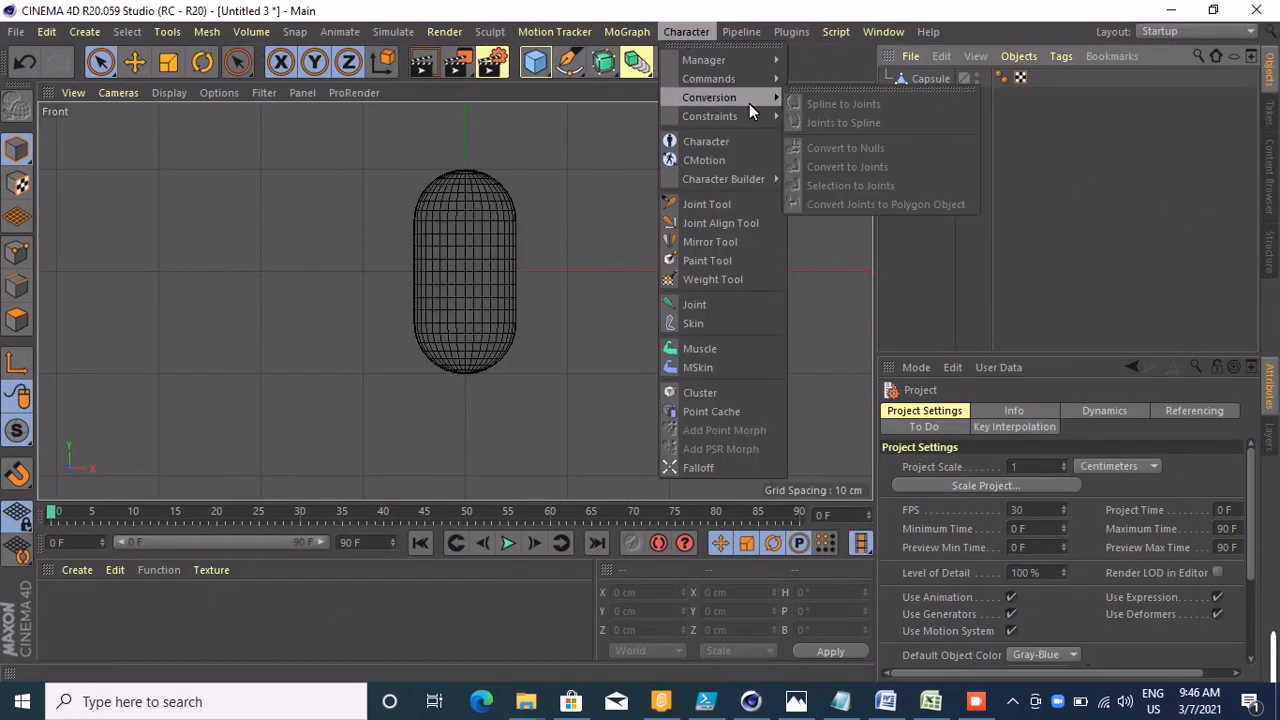
pyautogui.click(735, 206)
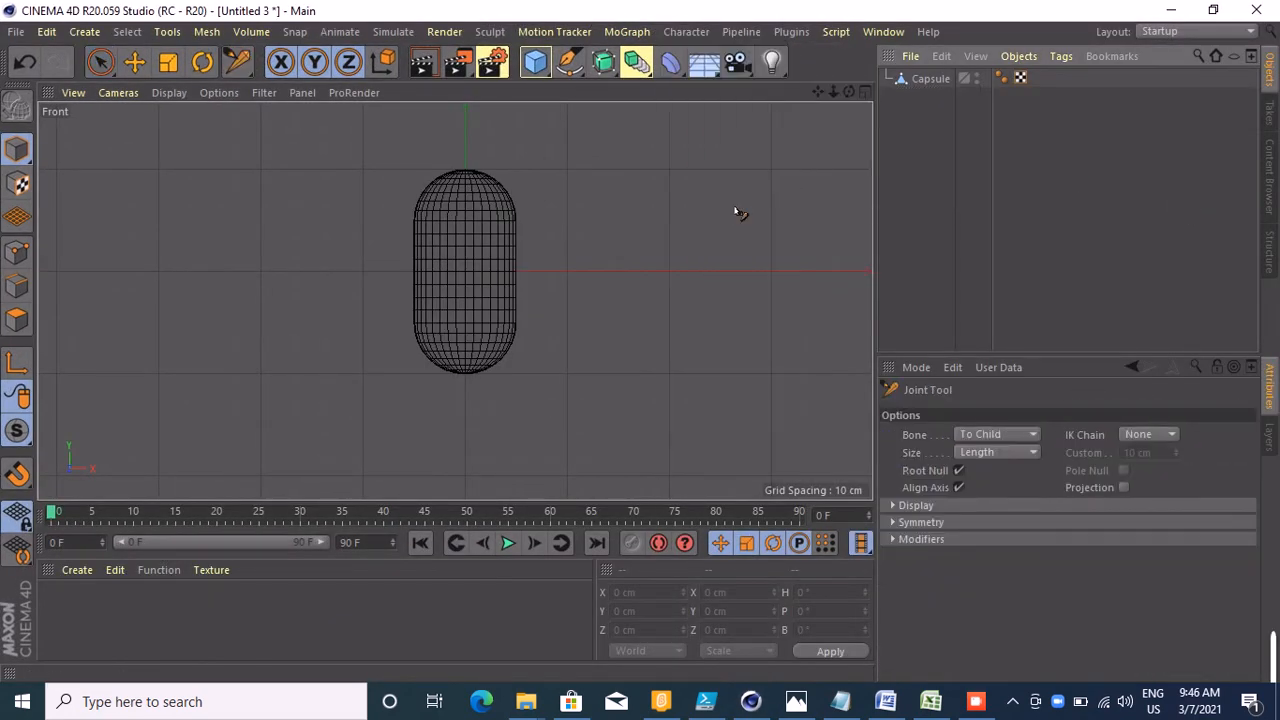
pyautogui.click(1182, 32)
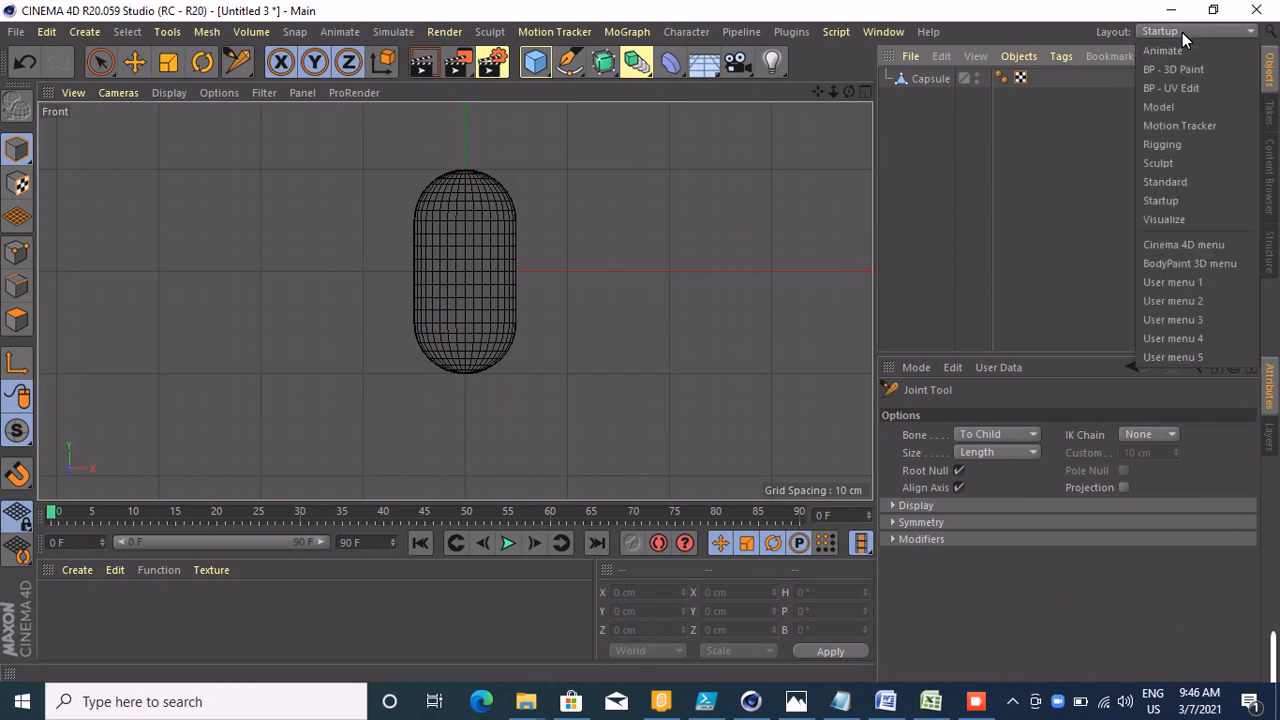
pyautogui.click(1209, 150)
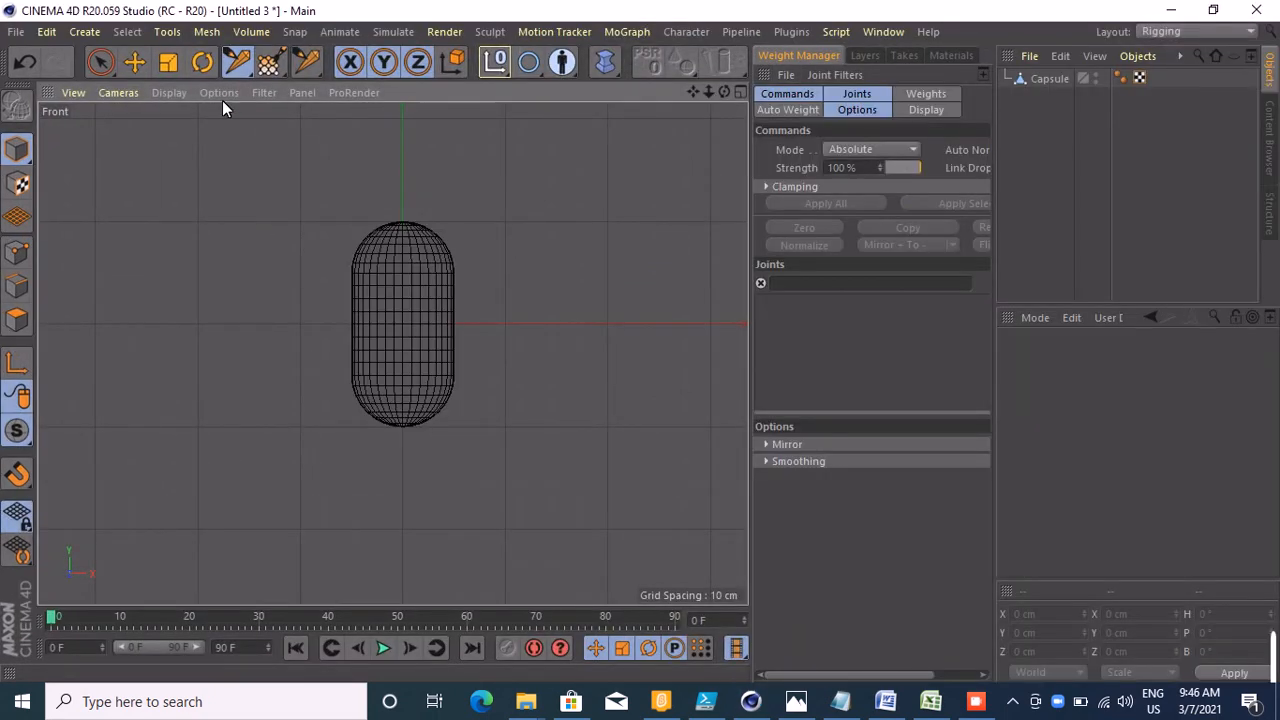
# - Draw a vertical chain of seven joints with the Joint Tool, running from the capsule's bottom to its top
pyautogui.click(237, 64)
pyautogui.keyDown('ctrl'); pyautogui.click(400, 424); pyautogui.keyUp('ctrl')
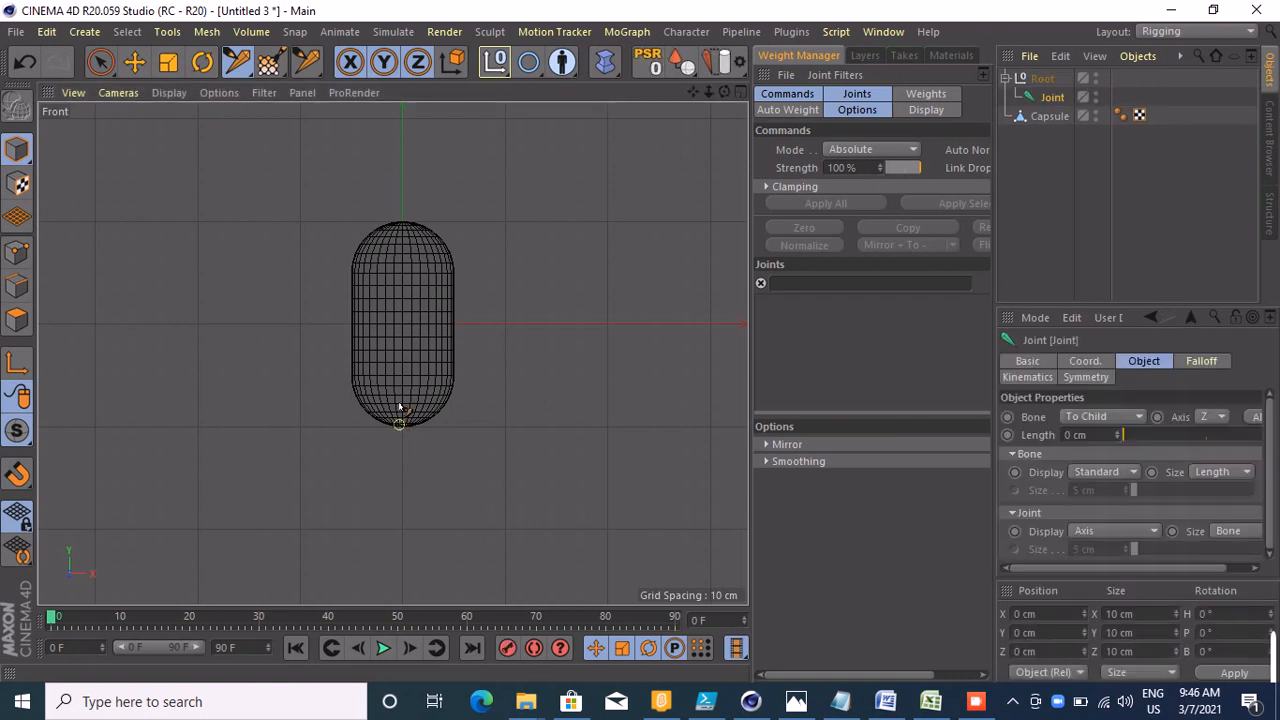
pyautogui.keyDown('ctrl'); pyautogui.moveTo(398, 408); pyautogui.dragTo(397, 370); pyautogui.keyUp('ctrl')
pyautogui.keyDown('ctrl'); pyautogui.click(397, 370); pyautogui.keyUp('ctrl')
pyautogui.keyDown('ctrl'); pyautogui.click(400, 318); pyautogui.keyUp('ctrl')
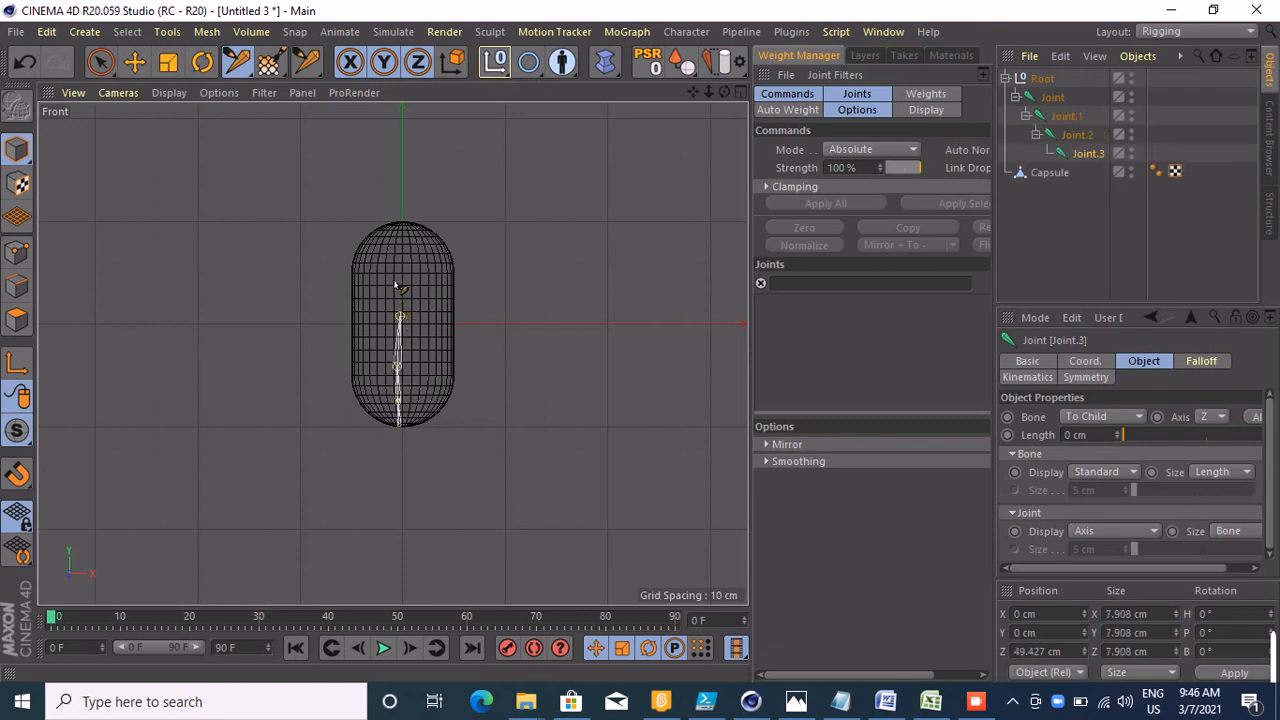
pyautogui.keyDown('ctrl'); pyautogui.click(398, 286); pyautogui.keyUp('ctrl')
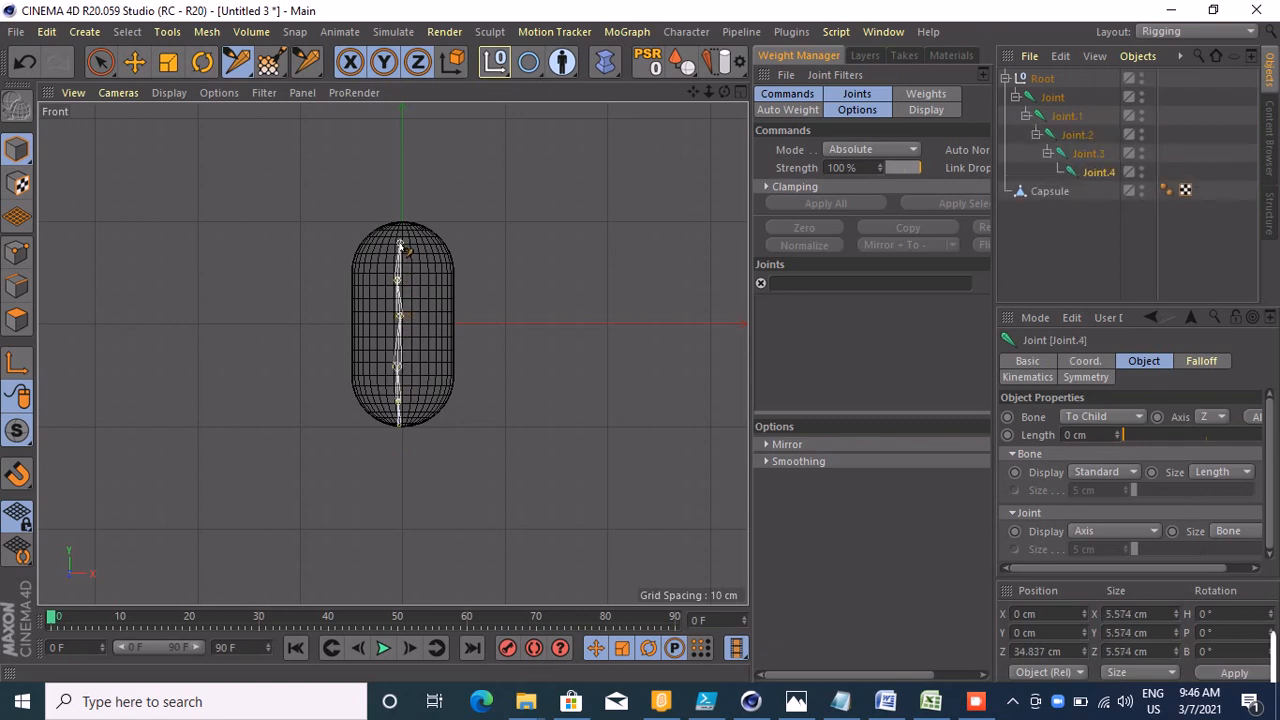
pyautogui.keyDown('ctrl'); pyautogui.click(401, 235); pyautogui.keyUp('ctrl')
pyautogui.keyDown('ctrl'); pyautogui.click(402, 226); pyautogui.keyUp('ctrl')
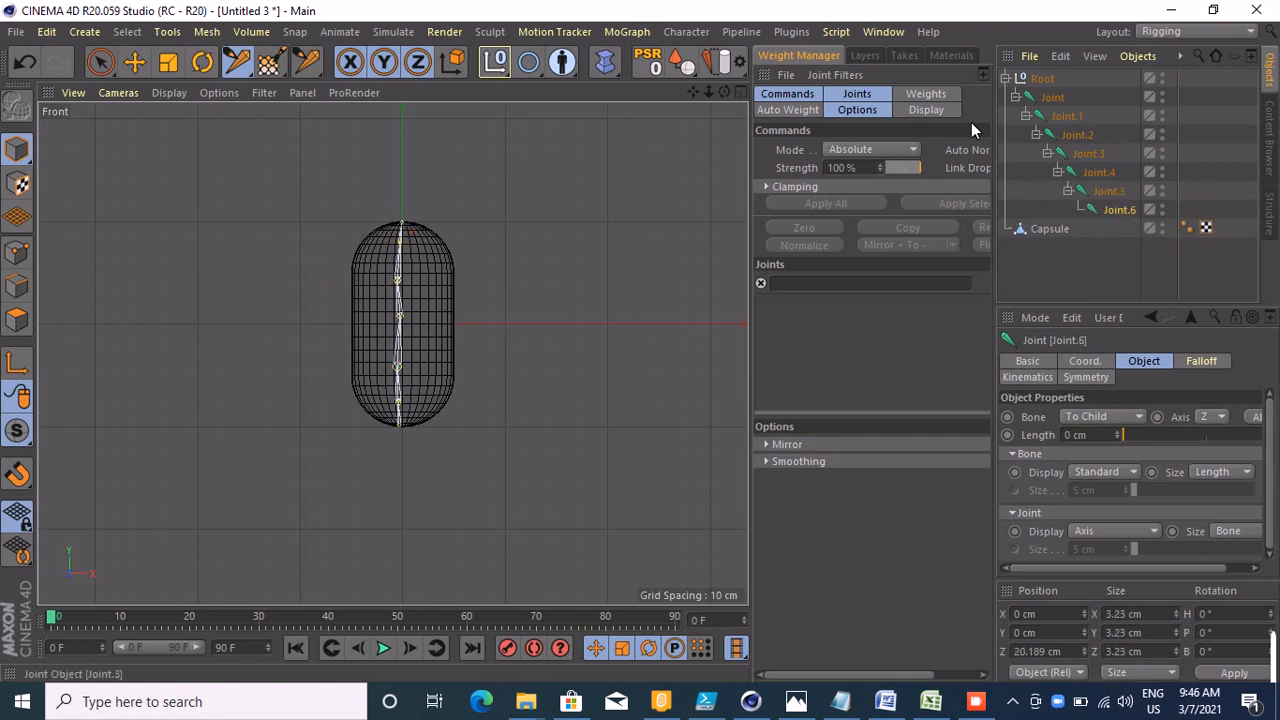
# - Make the joint chain's Root null a child of the Capsule object
pyautogui.click(1006, 78)
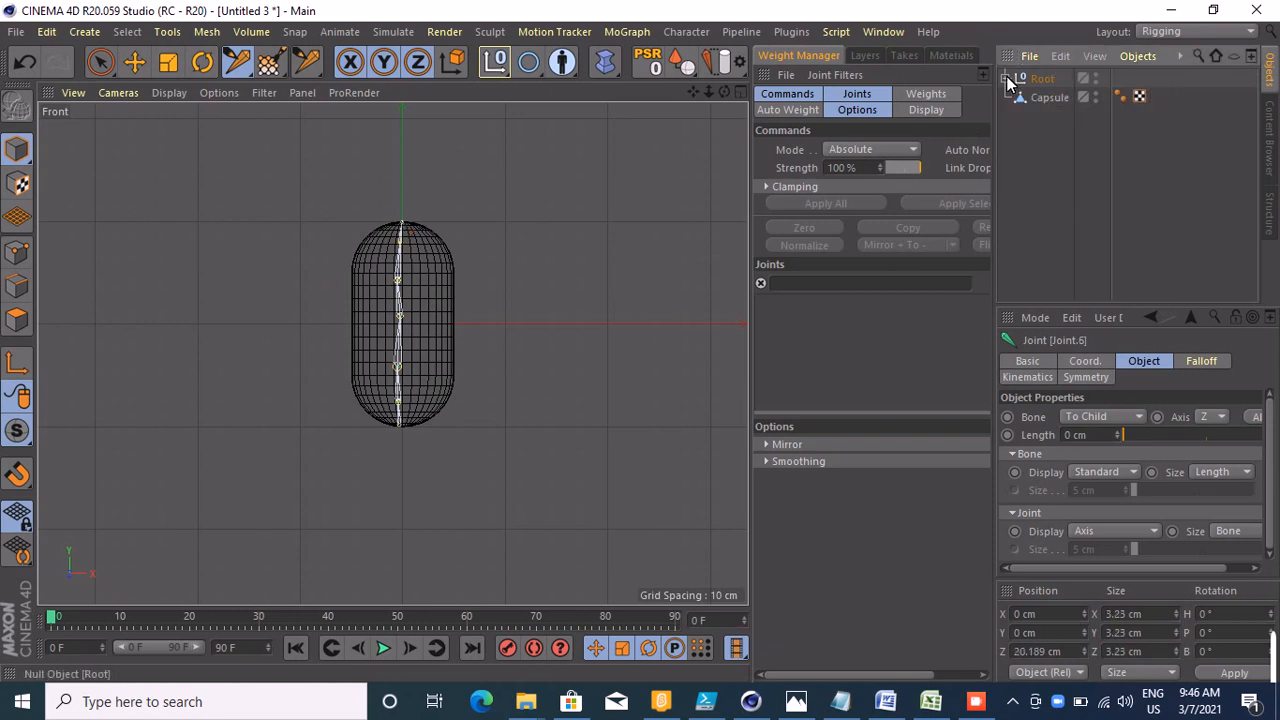
pyautogui.moveTo(1040, 82); pyautogui.dragTo(1043, 96)
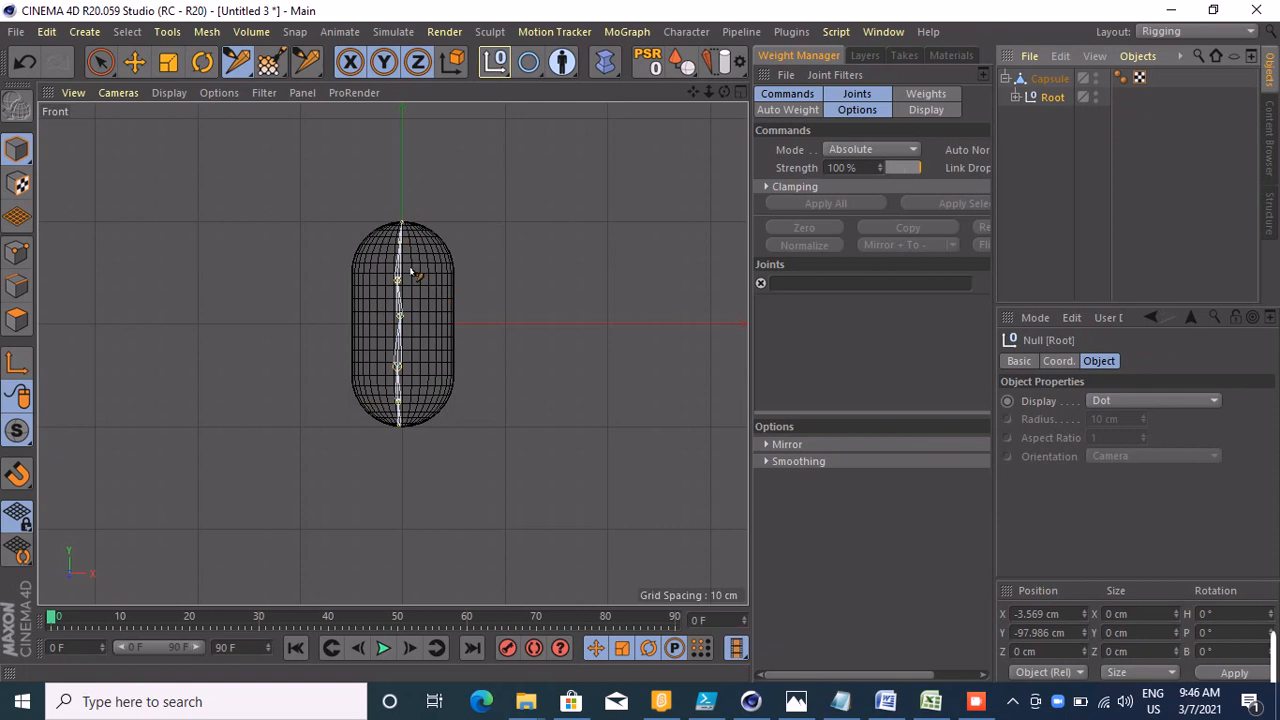
# - Rotate the capsule to a heading of about 45.3° and Joint.3 to a heading of about 3.7° and pitch of about 349.7°
pyautogui.click(202, 62)
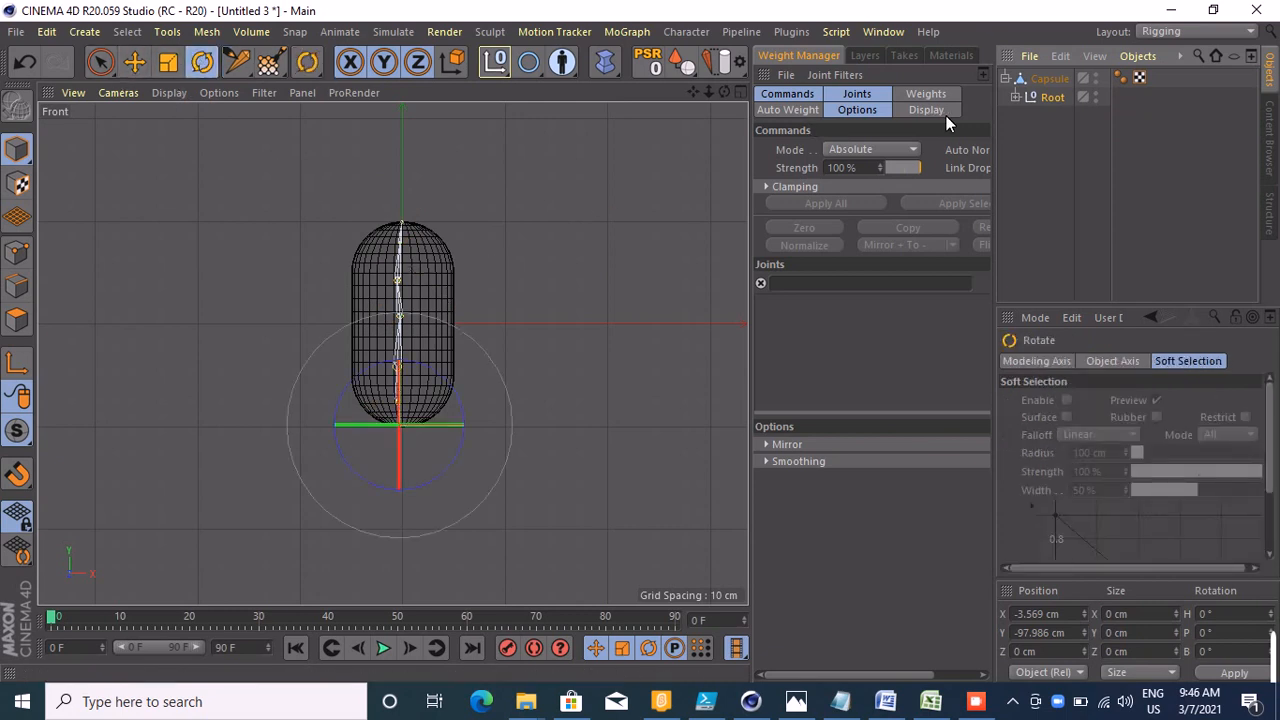
pyautogui.click(1015, 97)
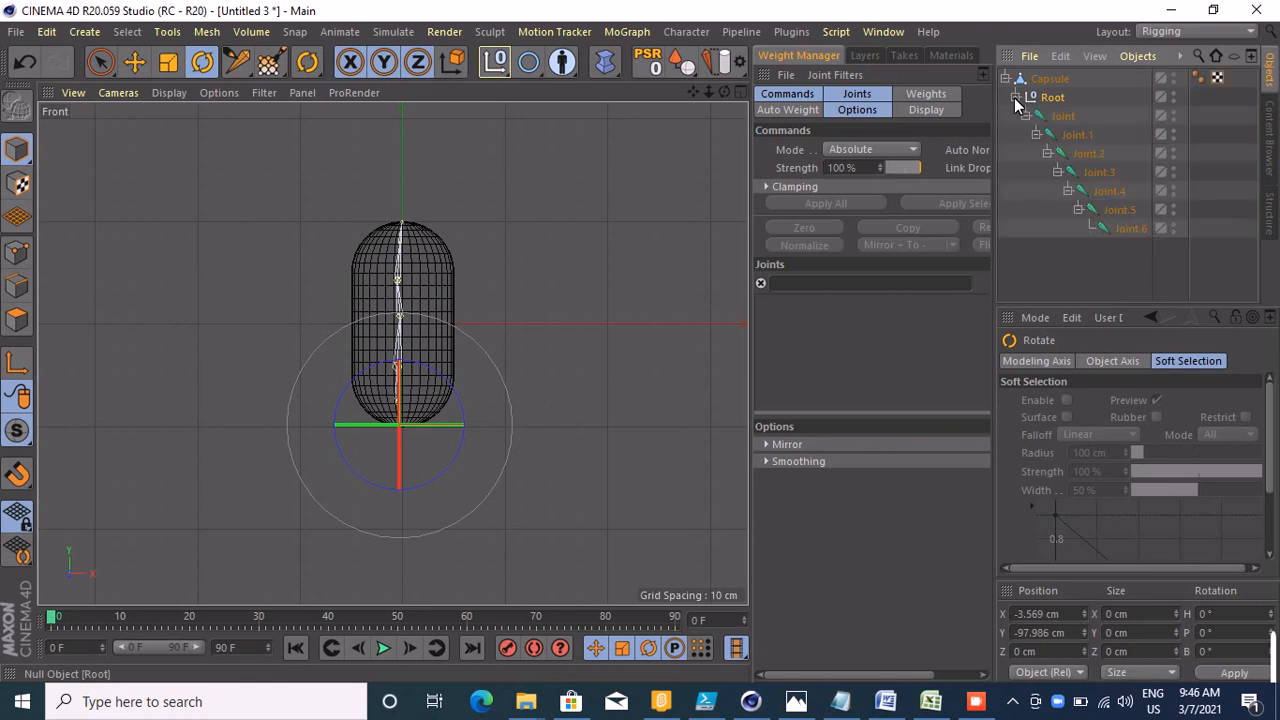
pyautogui.click(1104, 174)
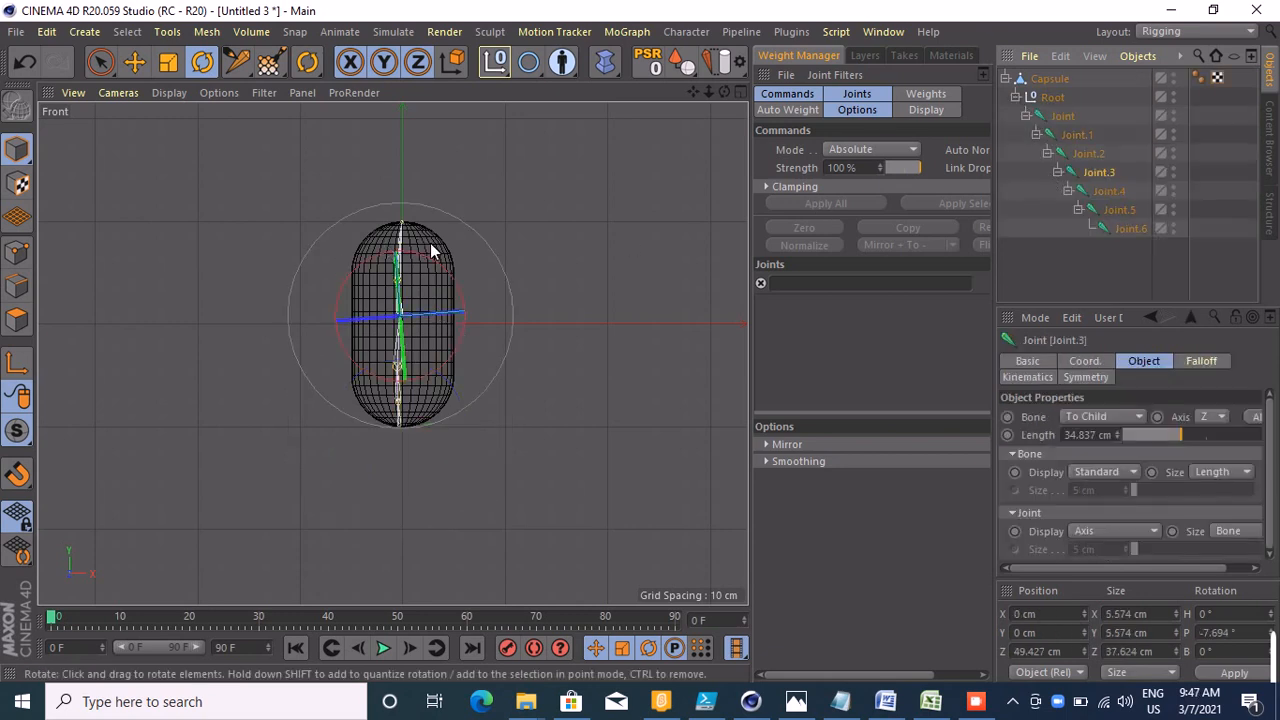
pyautogui.moveTo(438, 262); pyautogui.dragTo(420, 285)
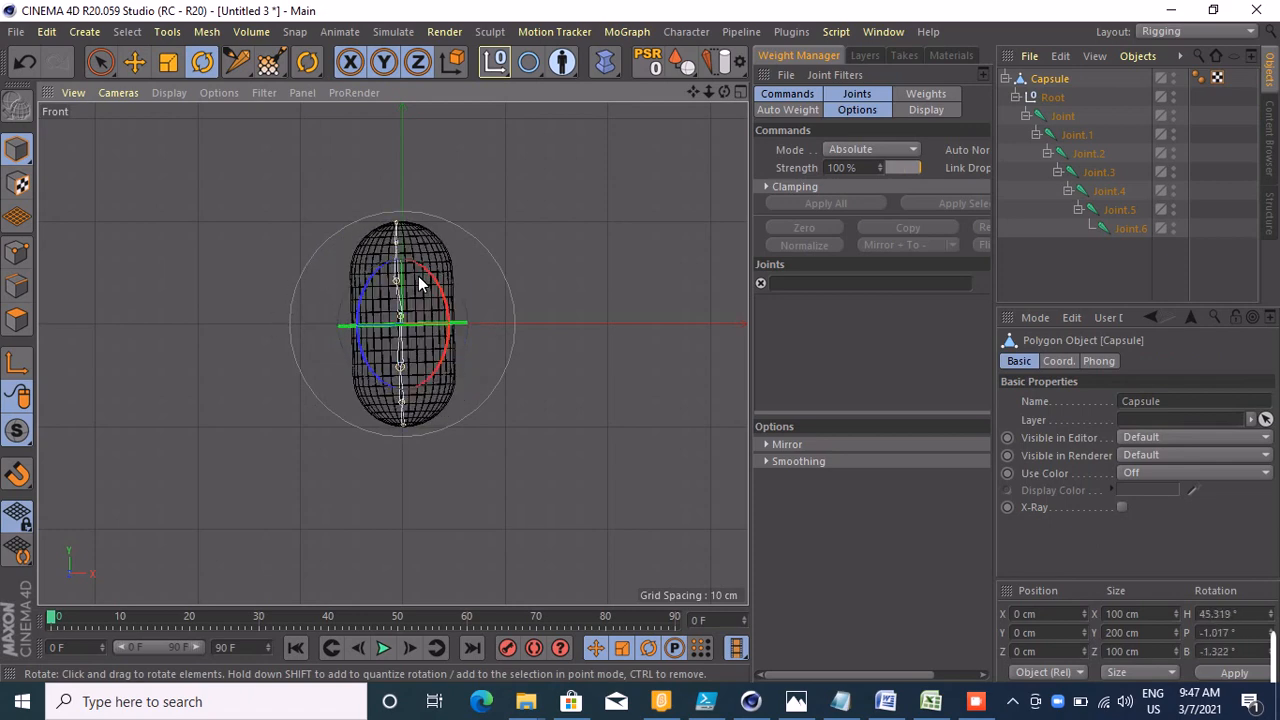
pyautogui.click(1098, 174)
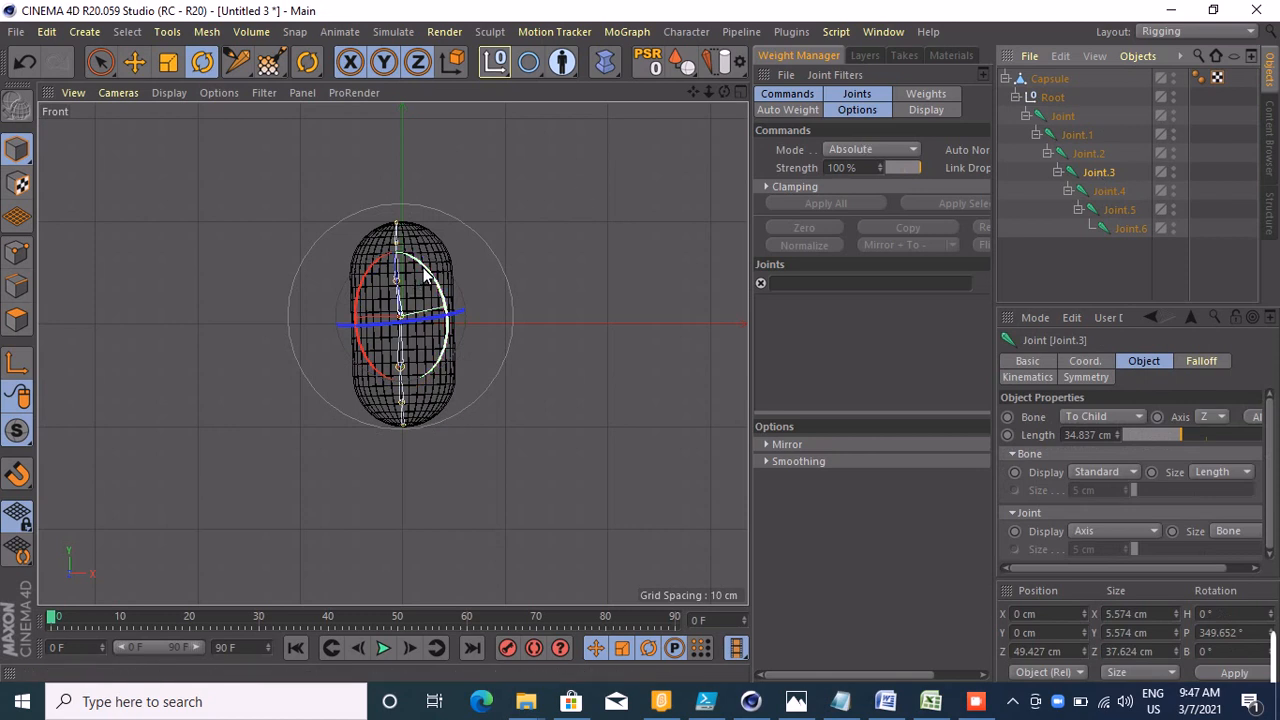
pyautogui.moveTo(427, 280)
pyautogui.mouseDown()
pyautogui.moveTo(432, 289)
pyautogui.moveTo(424, 259)
pyautogui.moveTo(435, 266)
pyautogui.mouseUp()
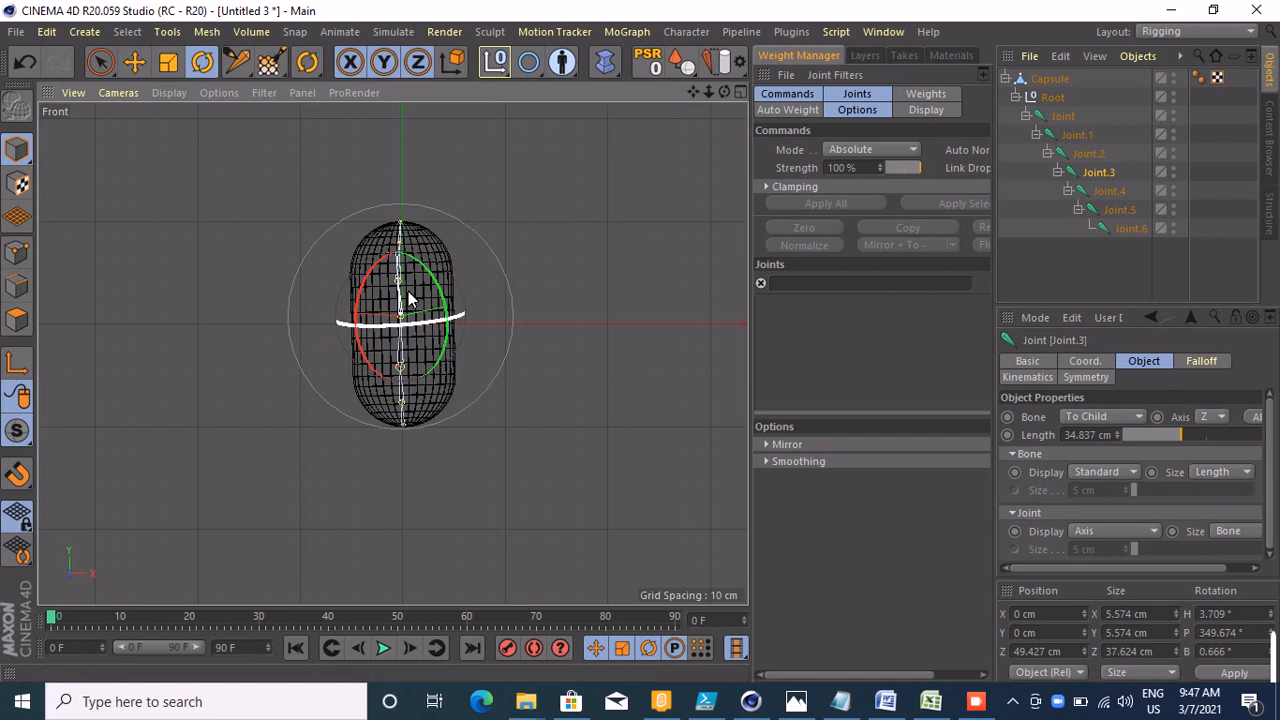
# - Rotate the capsule to a pitch of about 0.4° and deselect it
pyautogui.click(551, 289)
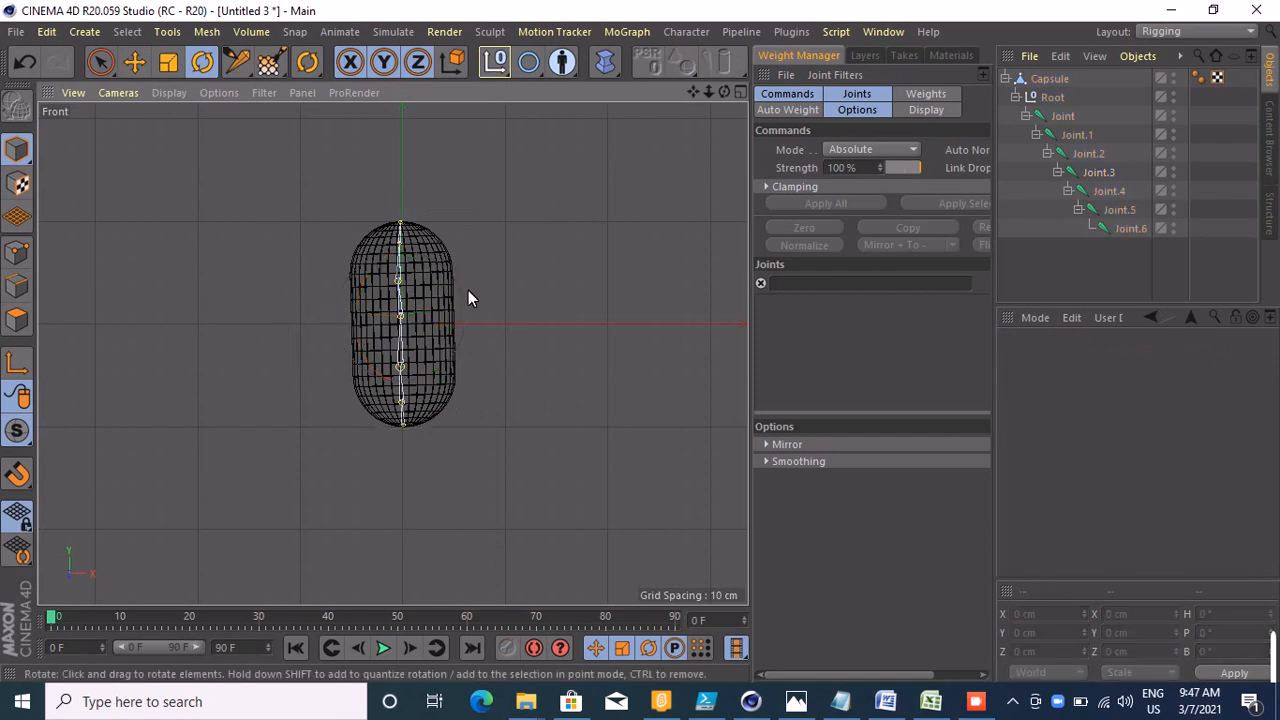
pyautogui.click(424, 312)
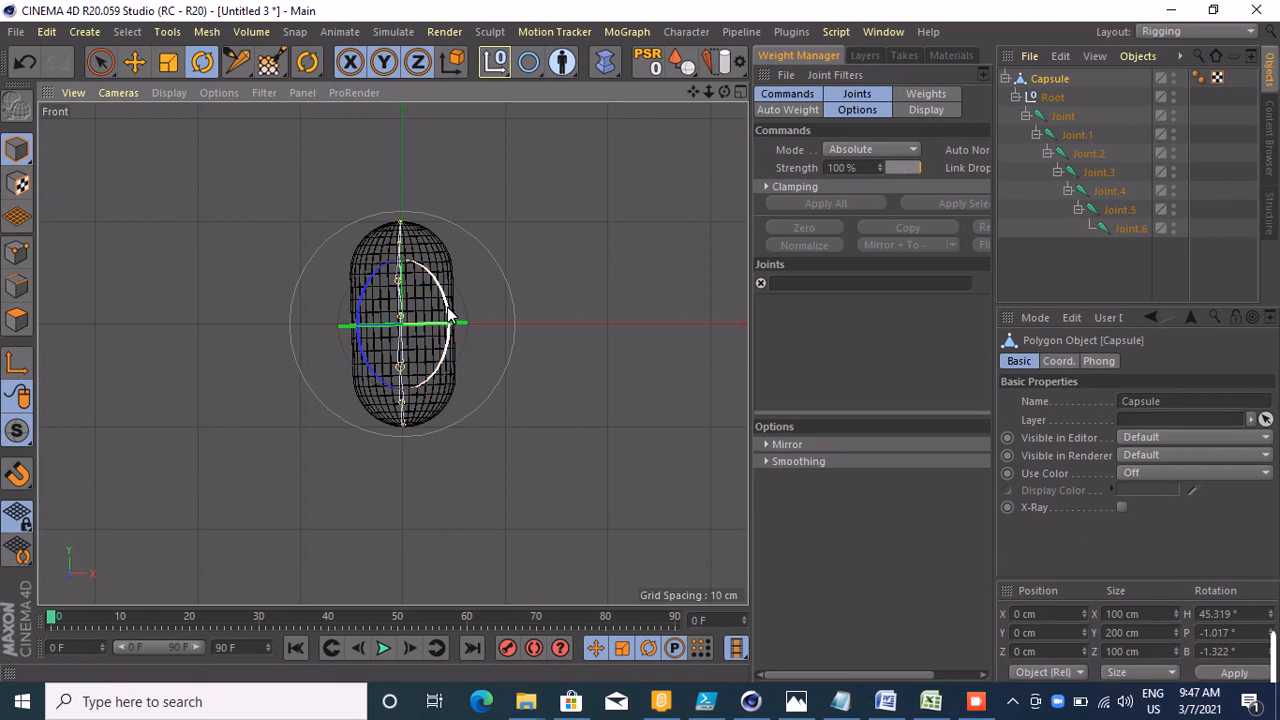
pyautogui.moveTo(449, 308); pyautogui.dragTo(451, 306)
pyautogui.click(187, 371)
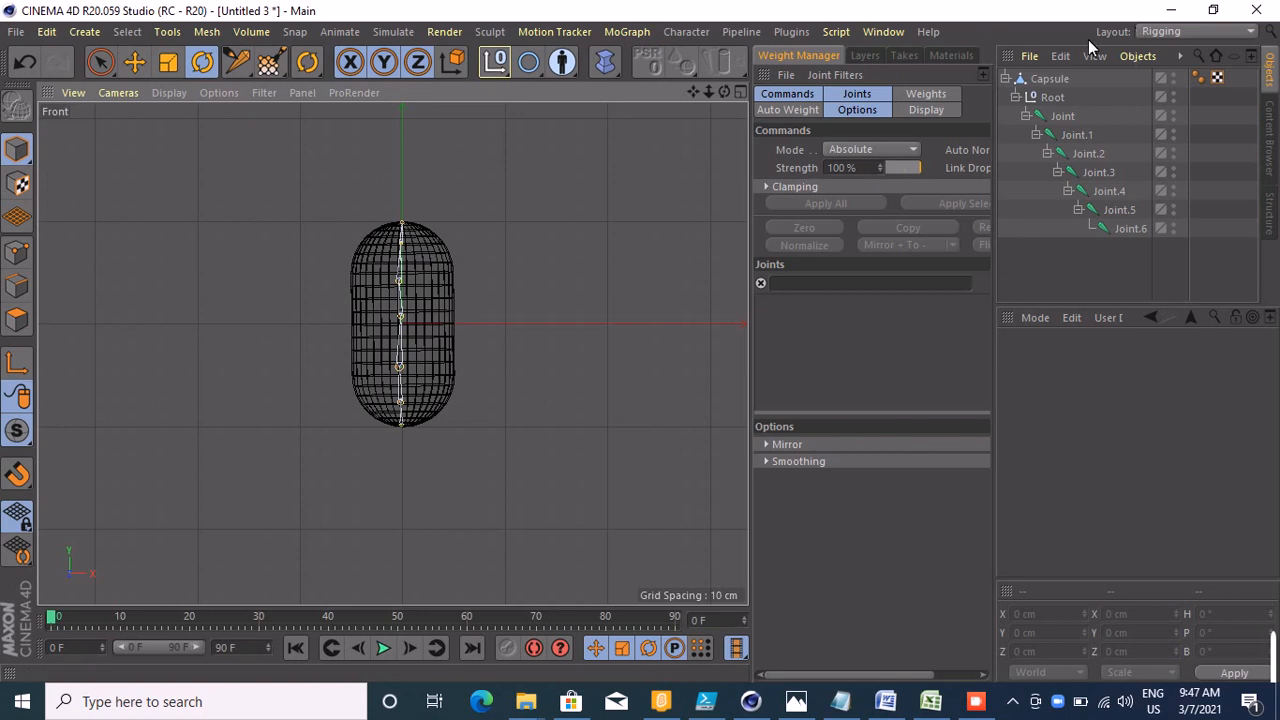
# - Bind the capsule to its joint chain by applying Bind to the Capsule and its entire Root and joint hierarchy
pyautogui.click(1045, 80)
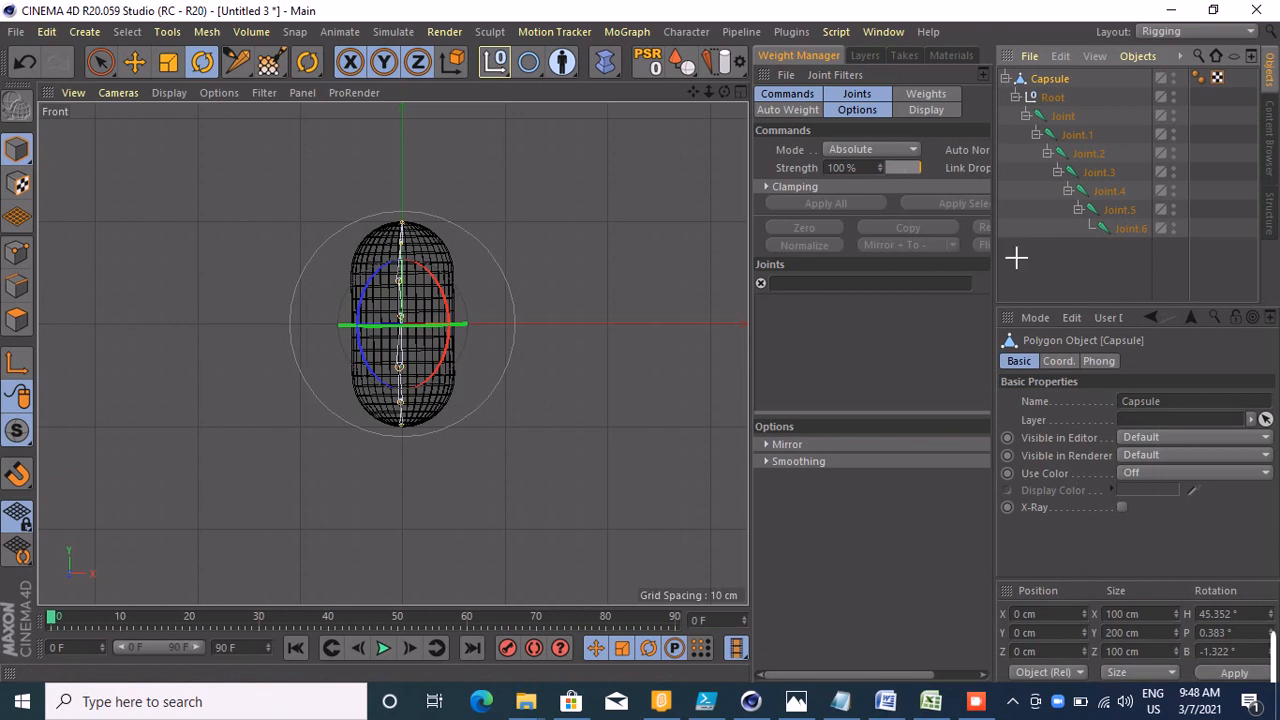
pyautogui.moveTo(1017, 257); pyautogui.dragTo(1005, 70)
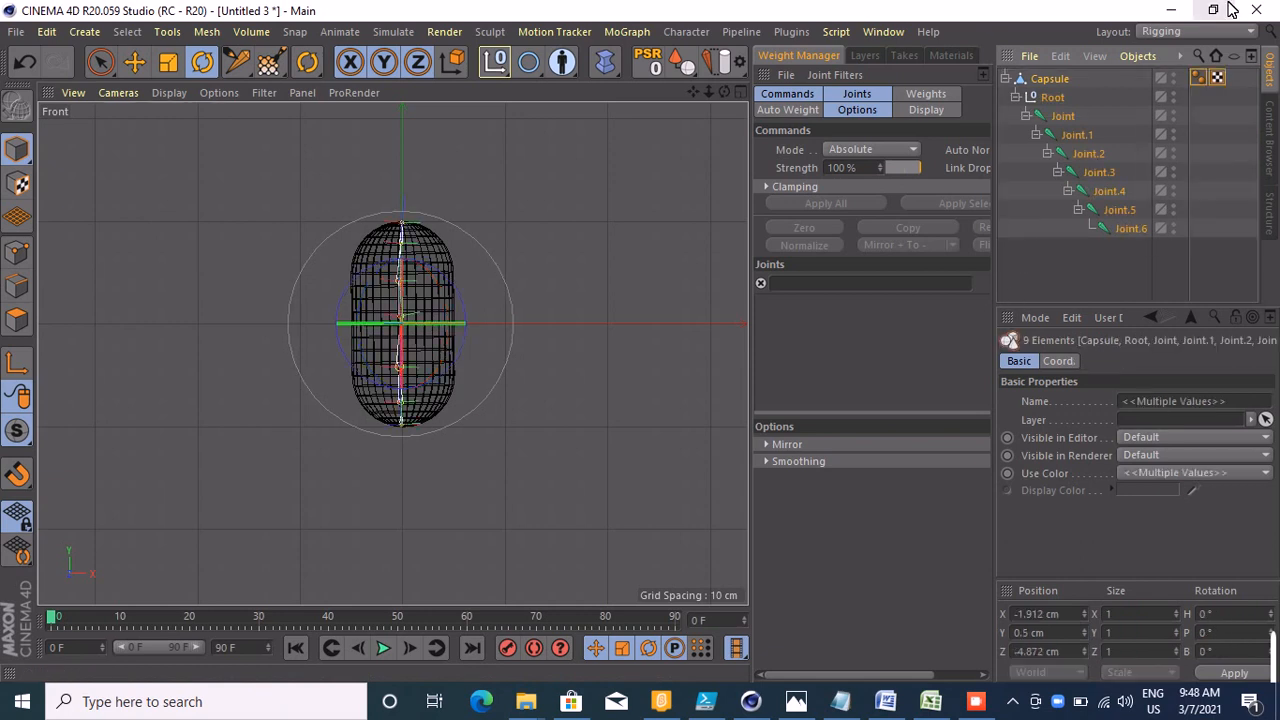
pyautogui.click(1006, 78)
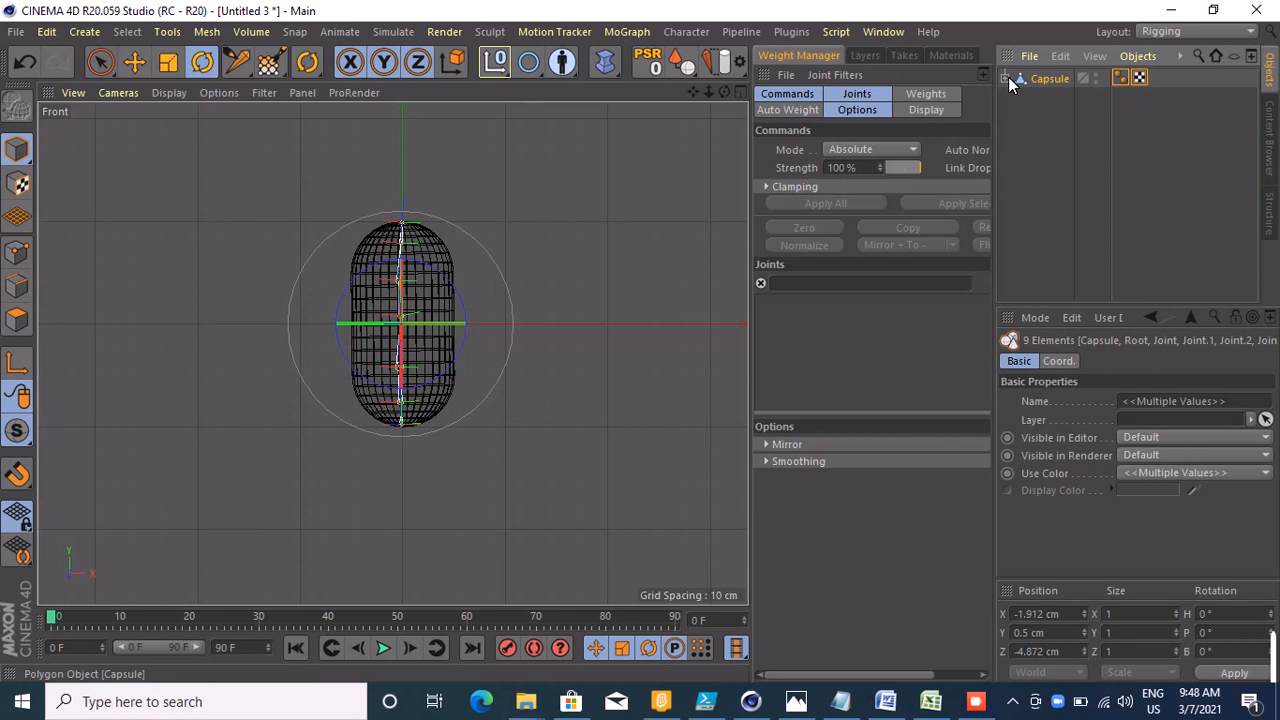
pyautogui.click(1007, 78)
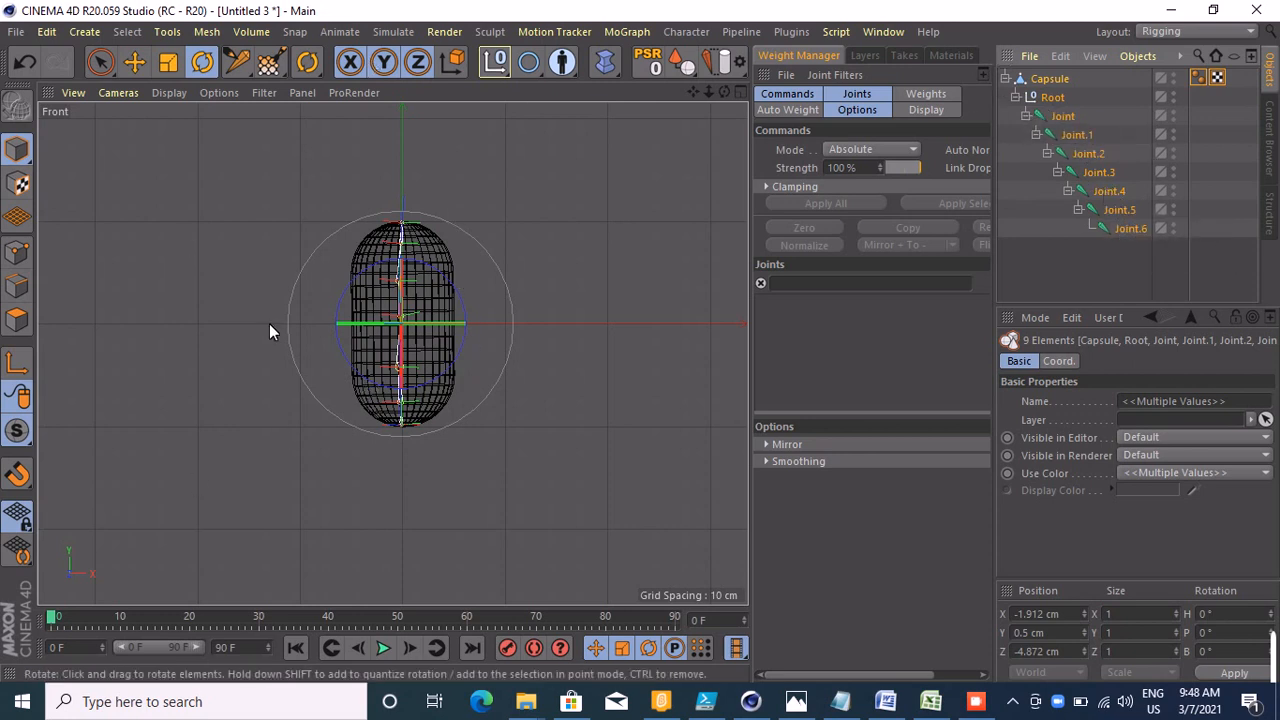
pyautogui.click(676, 35)
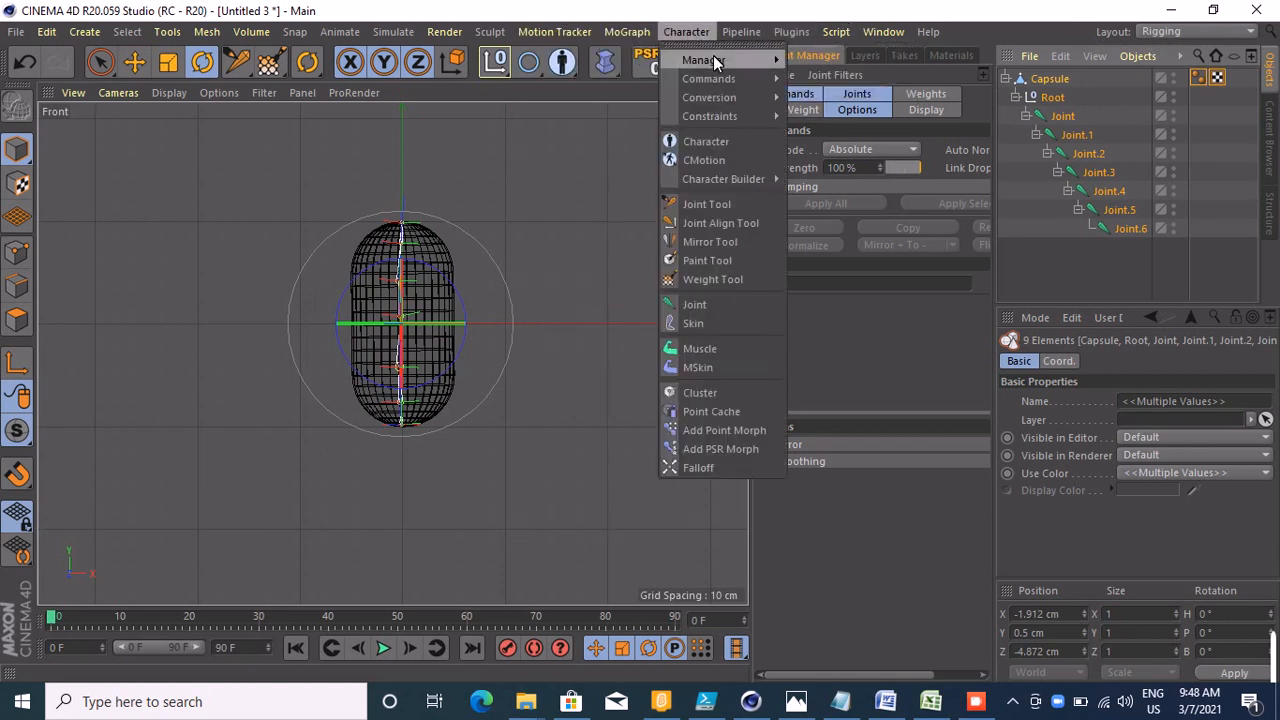
pyautogui.moveTo(727, 79)
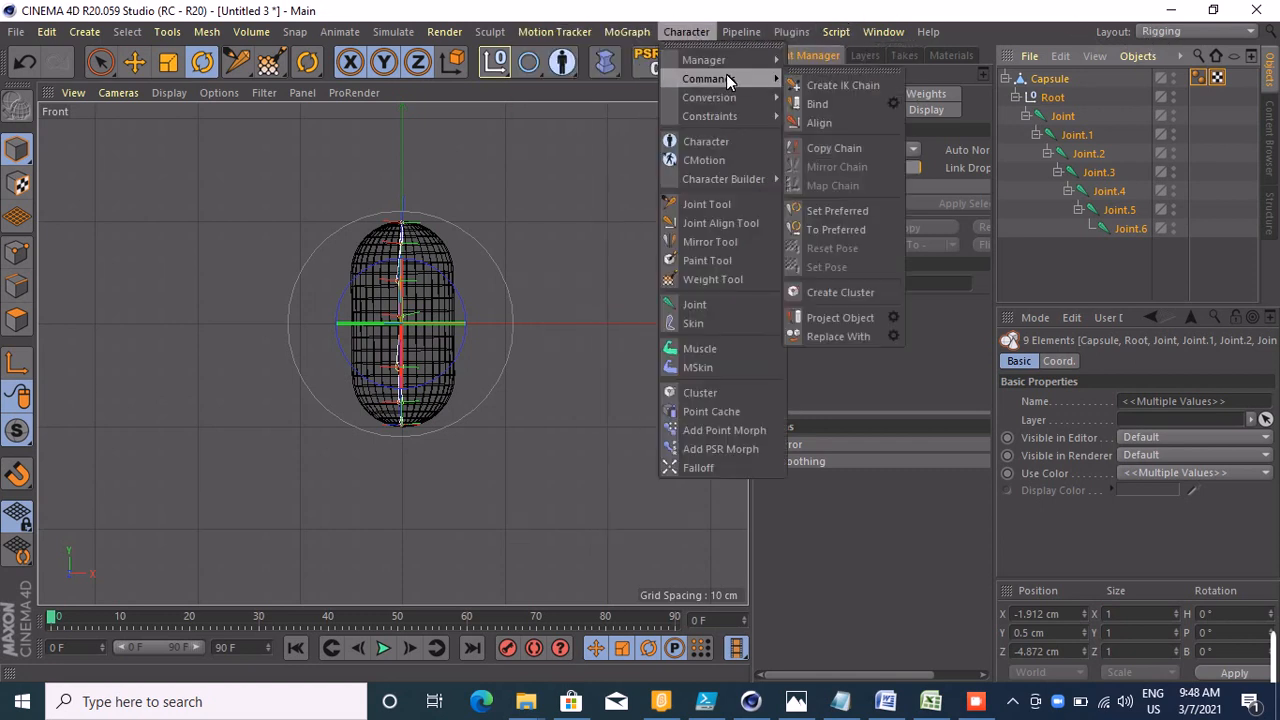
pyautogui.click(843, 104)
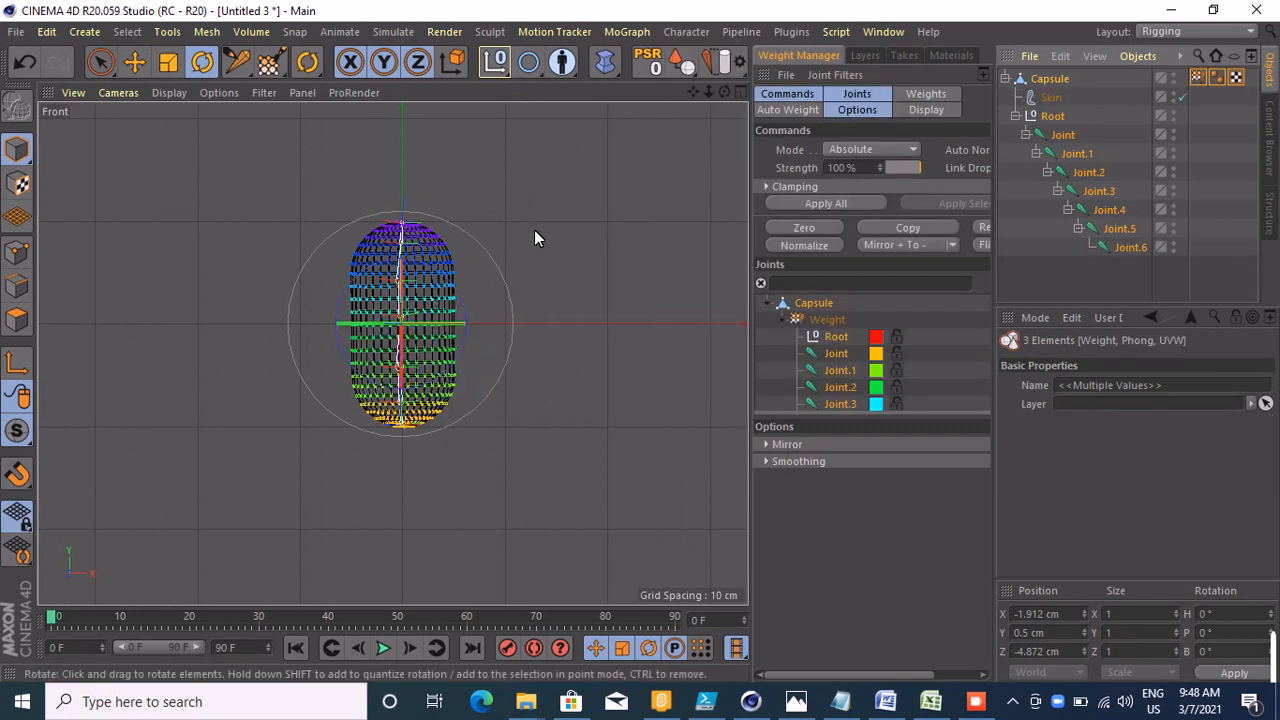
# - Switch the interface layout from Rigging to Startup and show the Perspective view at full size
pyautogui.click(1250, 31)
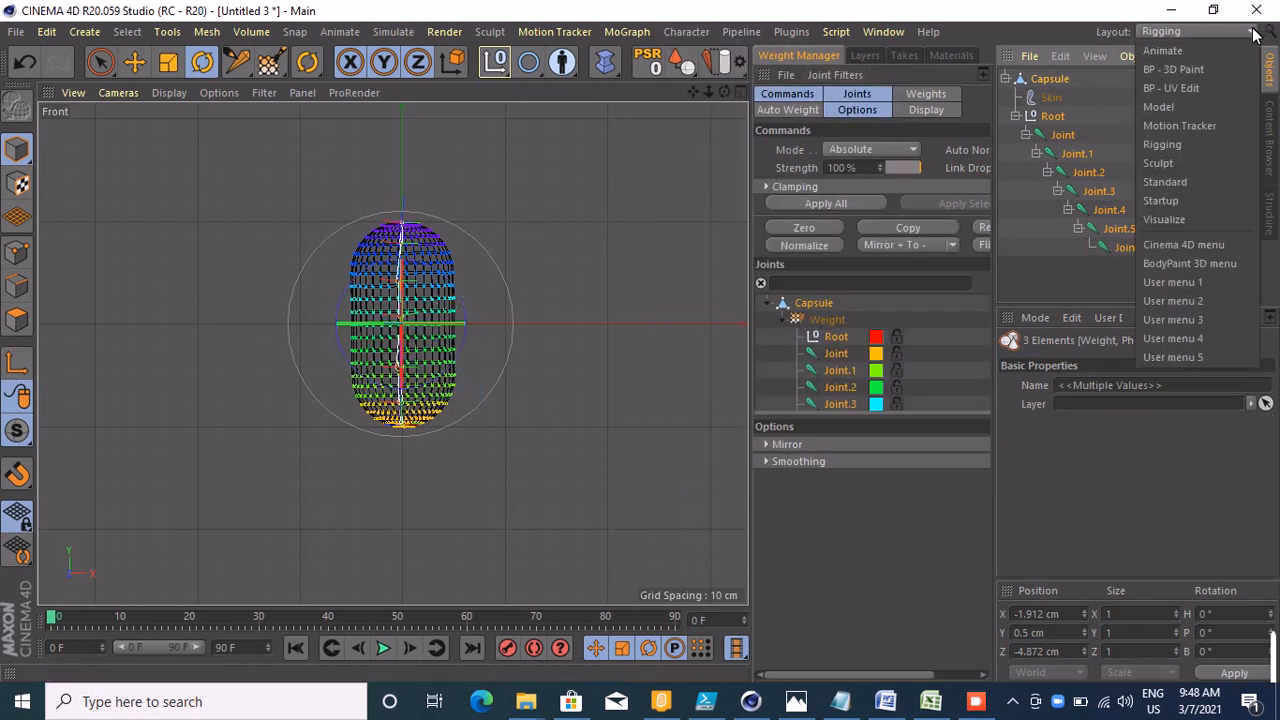
pyautogui.click(1060, 106)
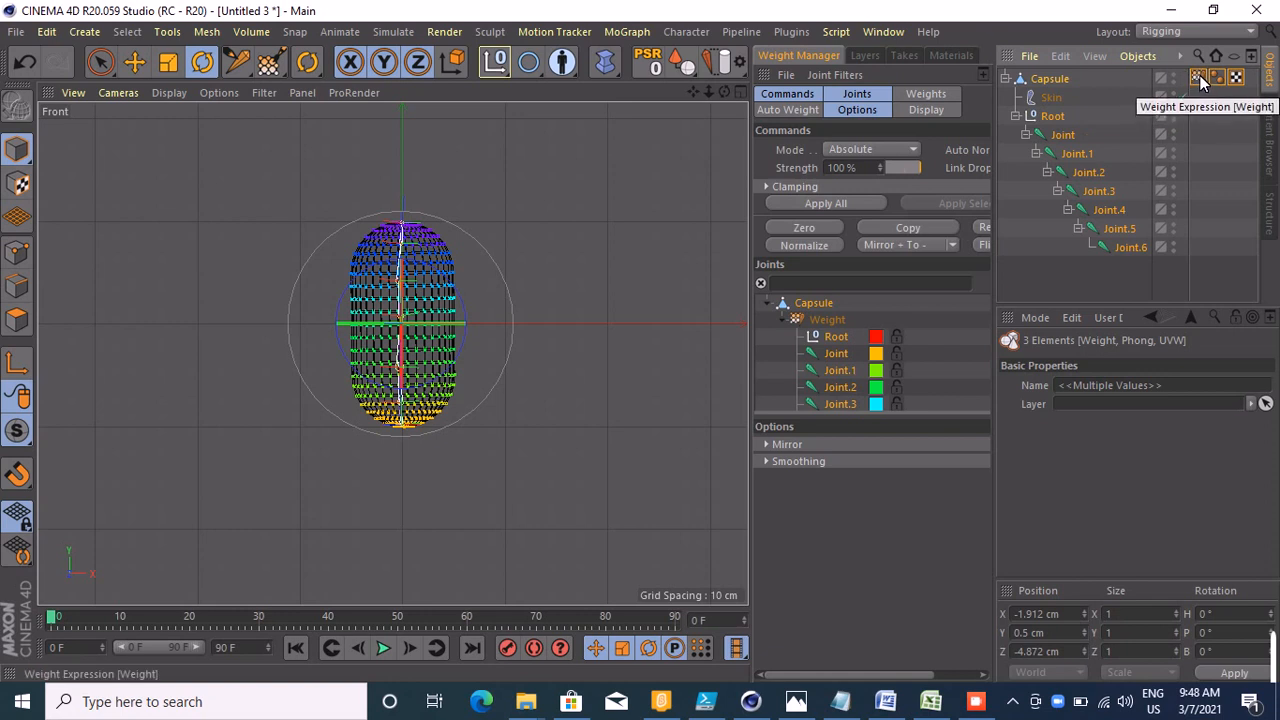
pyautogui.click(1207, 34)
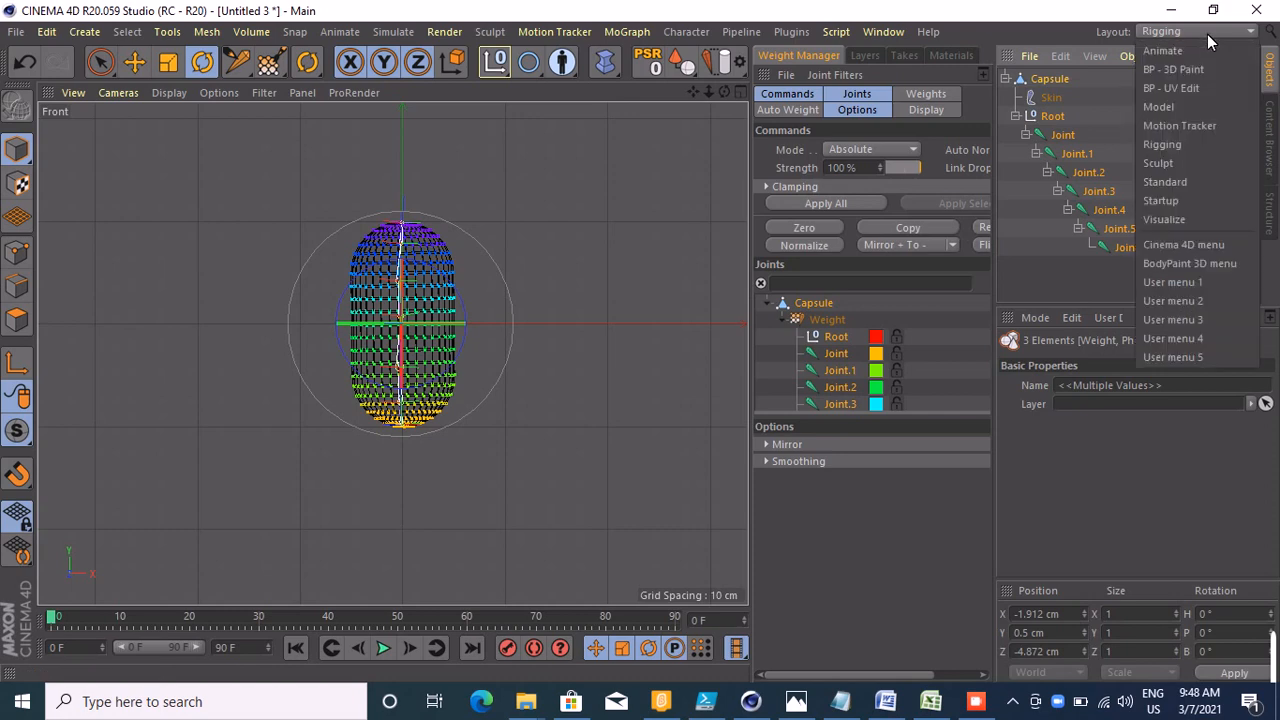
pyautogui.click(1186, 193)
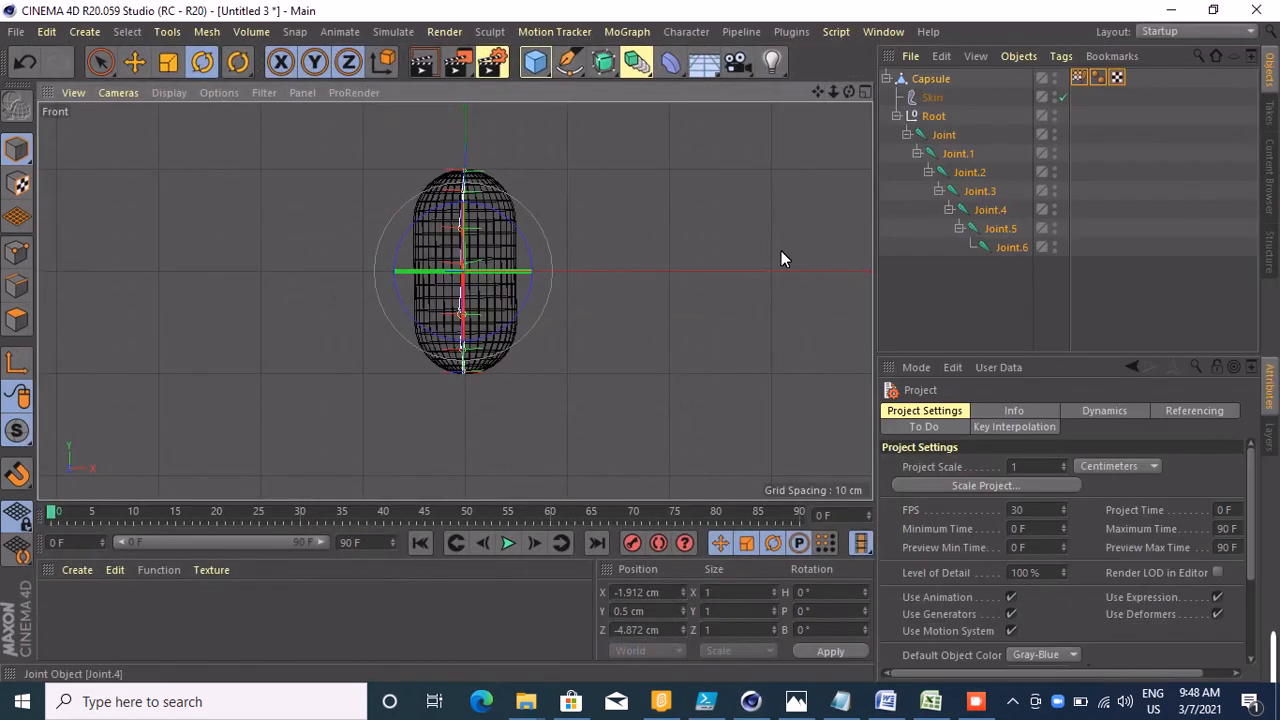
pyautogui.click(865, 91)
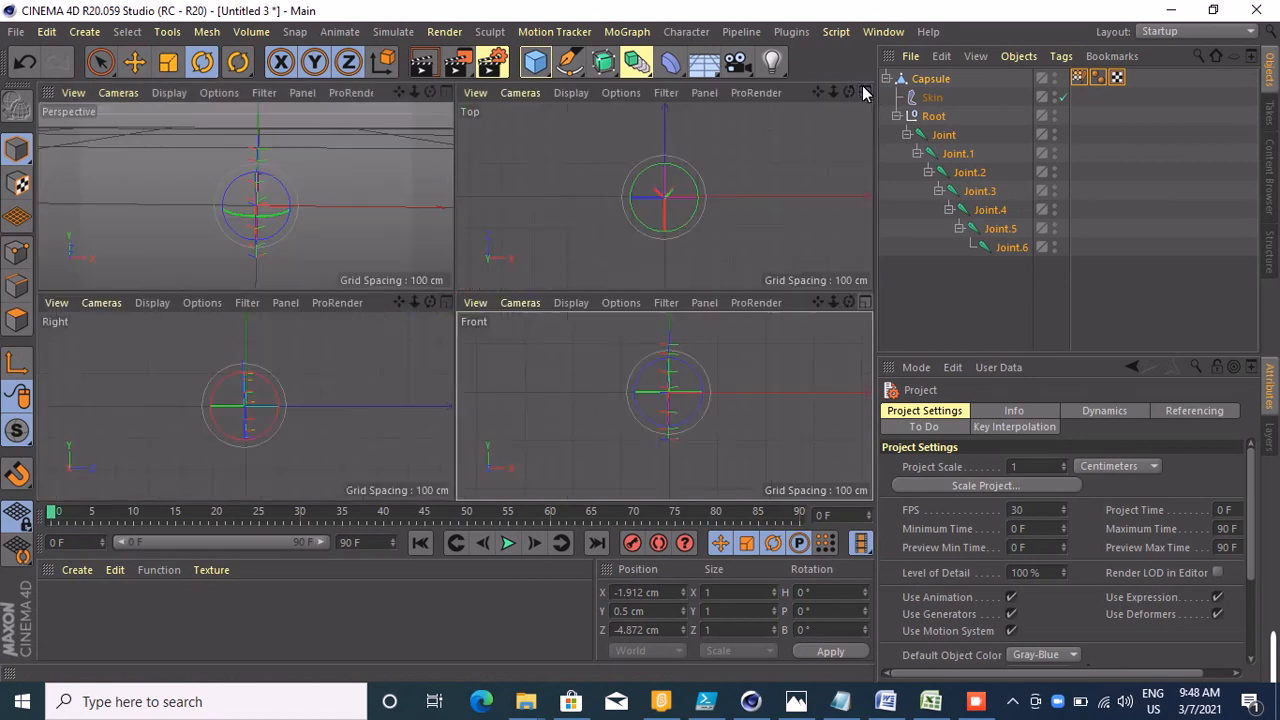
pyautogui.click(447, 93)
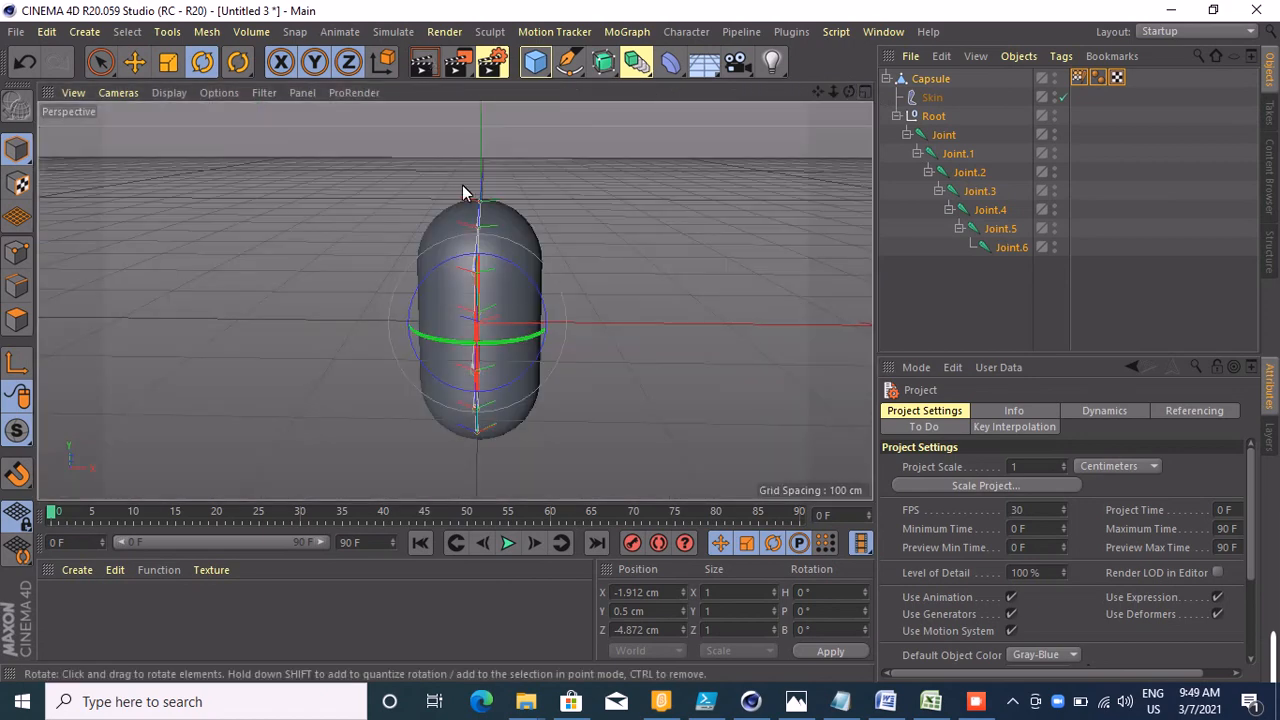
# - Bend the capsule sideways by rotating Joint.3 to a heading of about 76.4°, pitch 357.5° and bank 10.1°, and deselect it
pyautogui.click(976, 193)
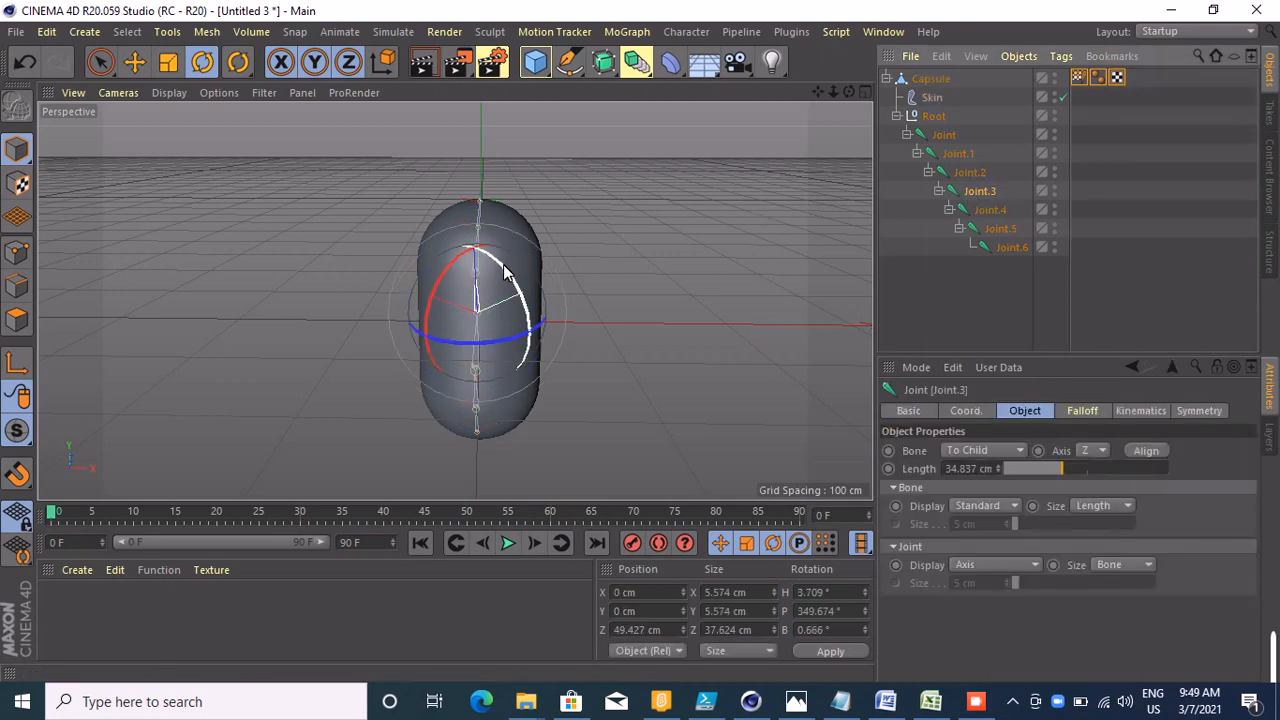
pyautogui.moveTo(505, 272); pyautogui.dragTo(508, 334)
pyautogui.click(712, 305)
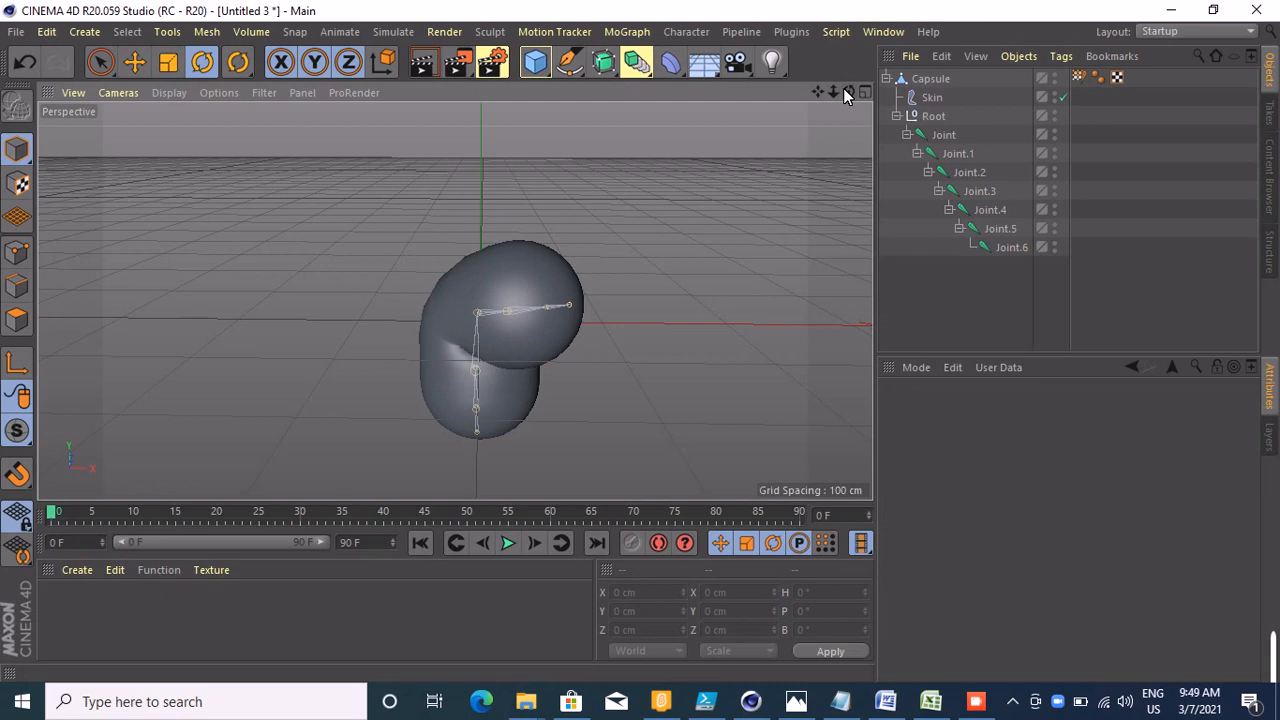
pyautogui.moveTo(846, 91); pyautogui.dragTo(846, 94)
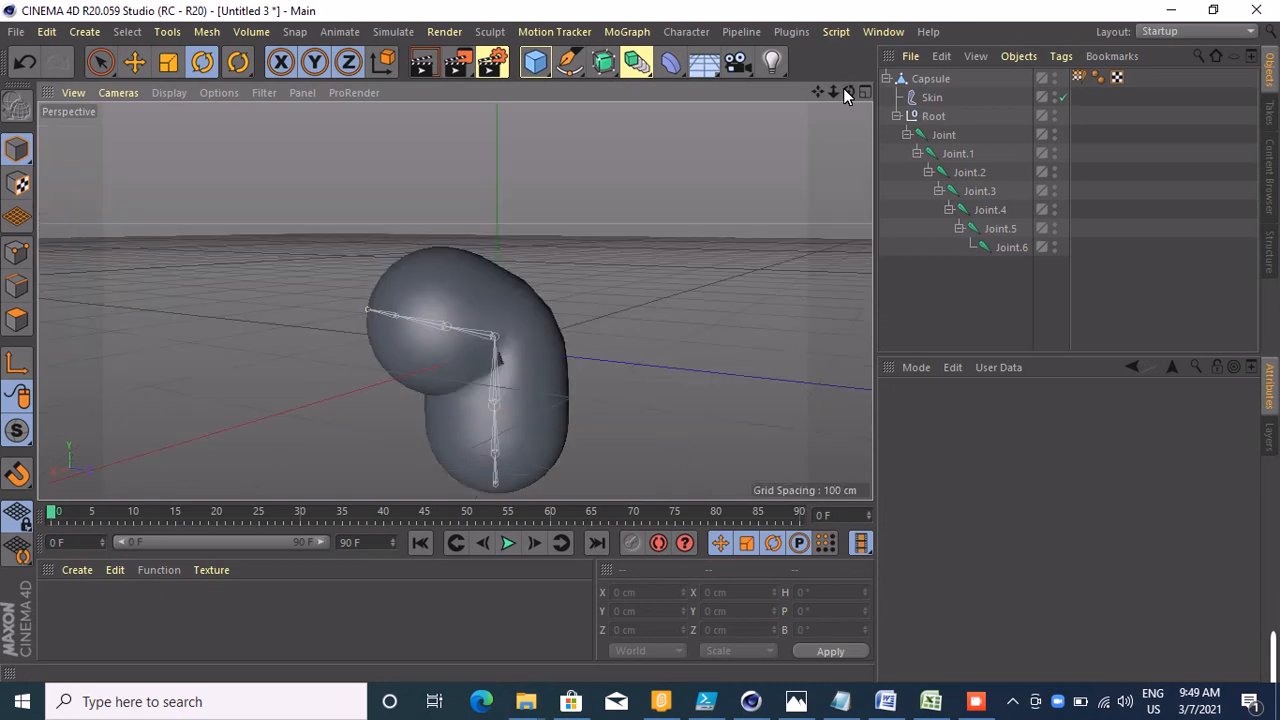
# - Straighten the capsule by rotating Joint.3 to a heading of about 1.3°, pitch 349.7° and bank 0.2°
pyautogui.click(980, 191)
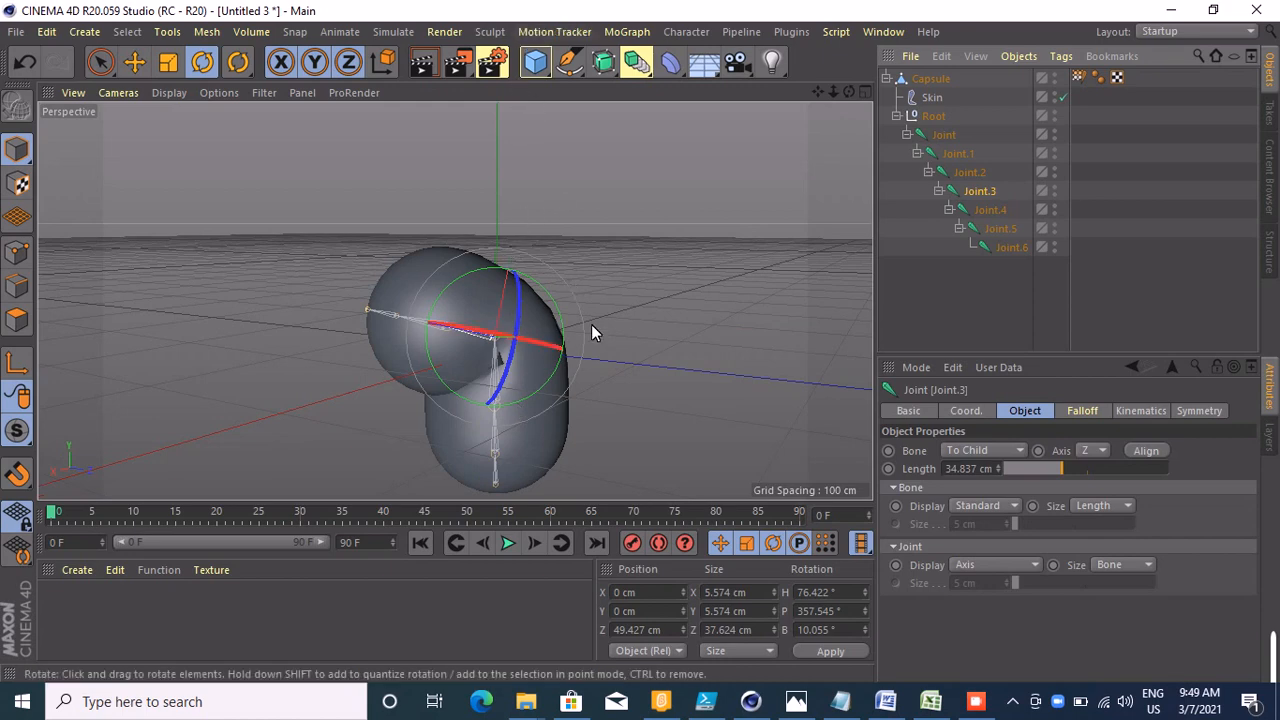
pyautogui.click(916, 301)
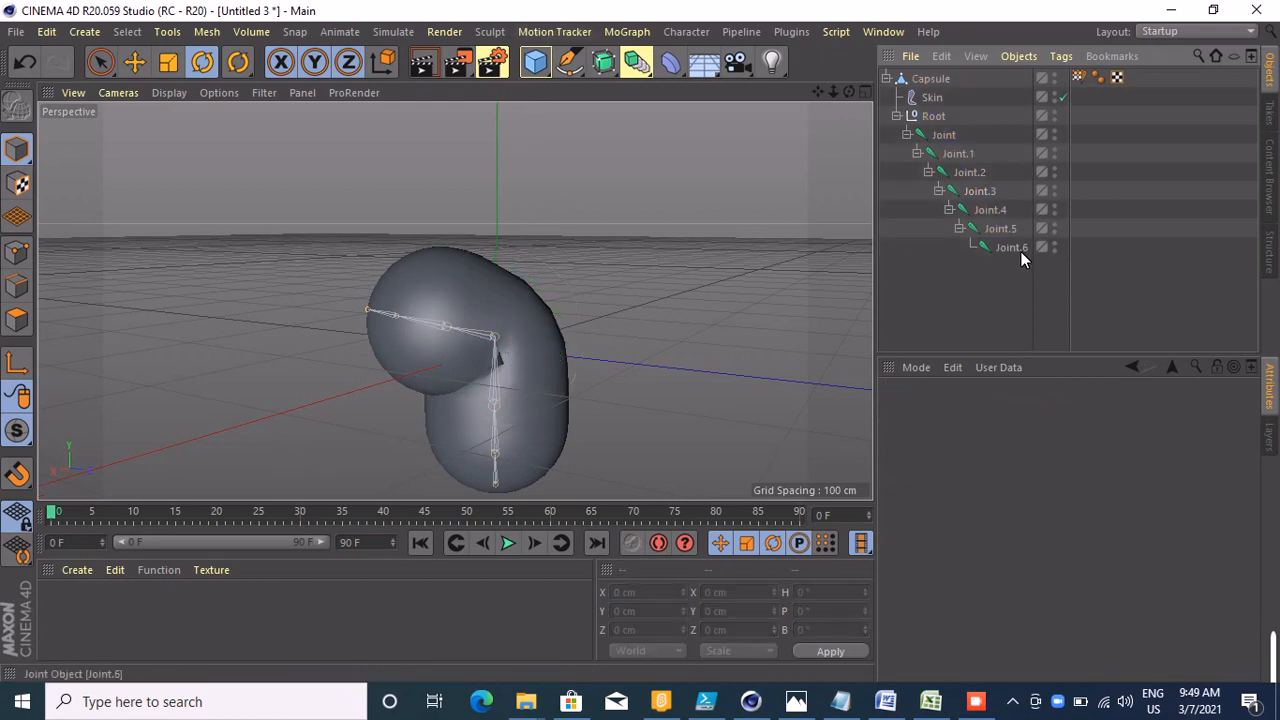
pyautogui.click(1020, 251)
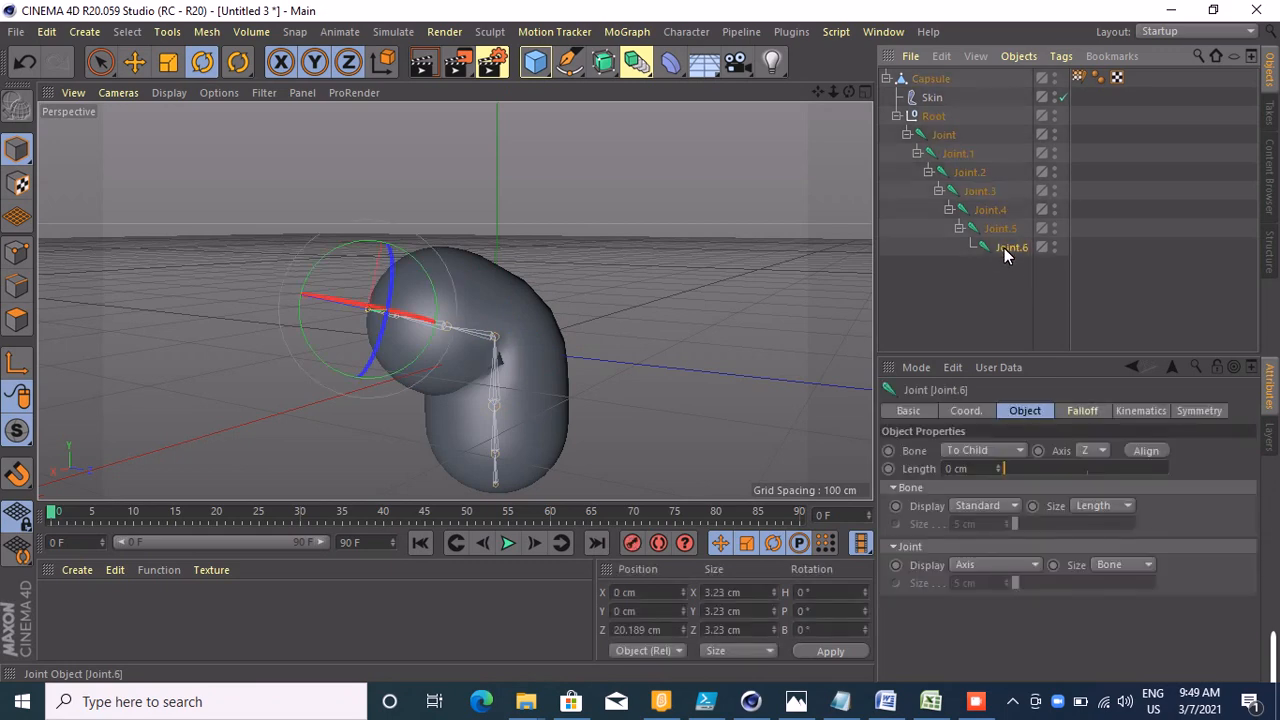
pyautogui.click(761, 296)
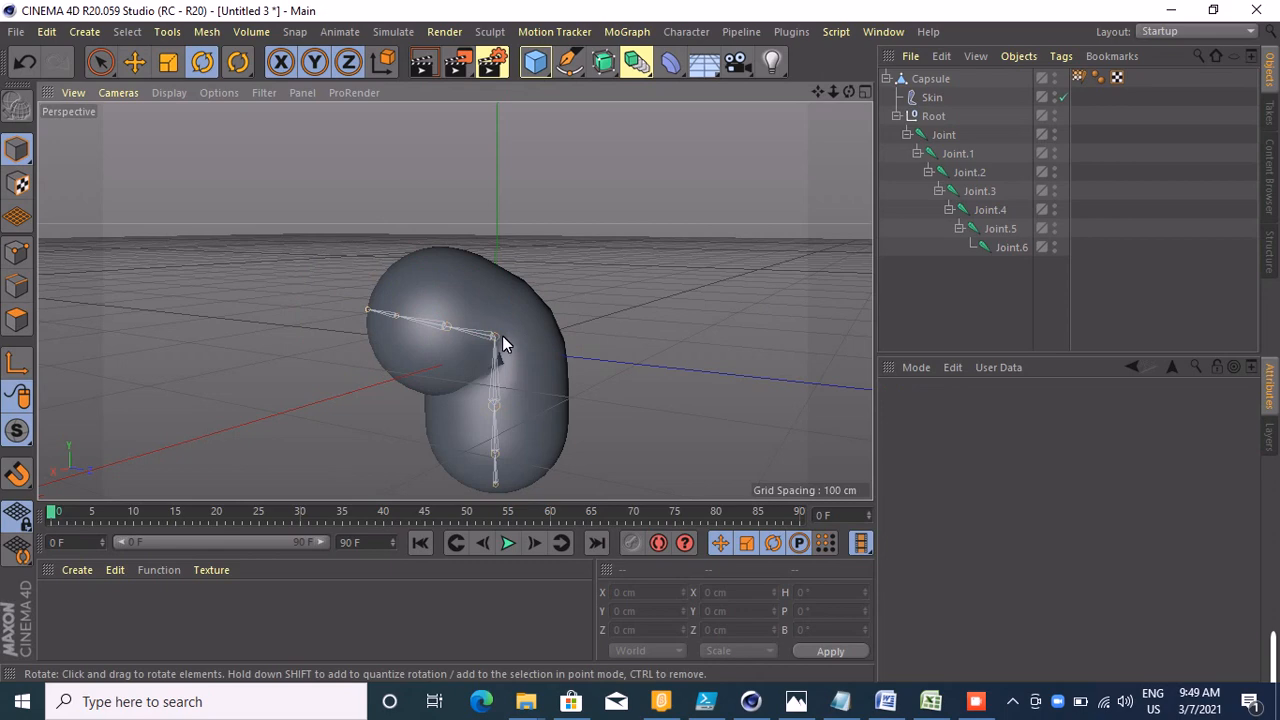
pyautogui.click(996, 190)
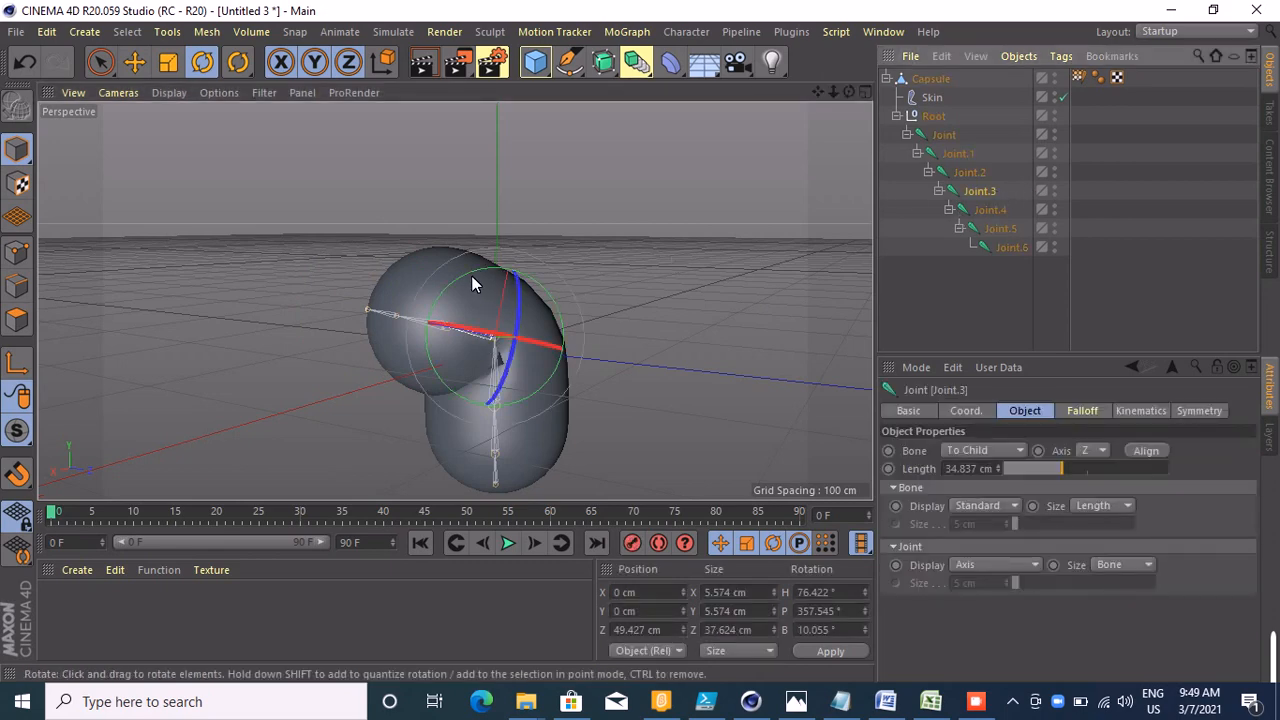
pyautogui.moveTo(477, 277); pyautogui.dragTo(560, 296)
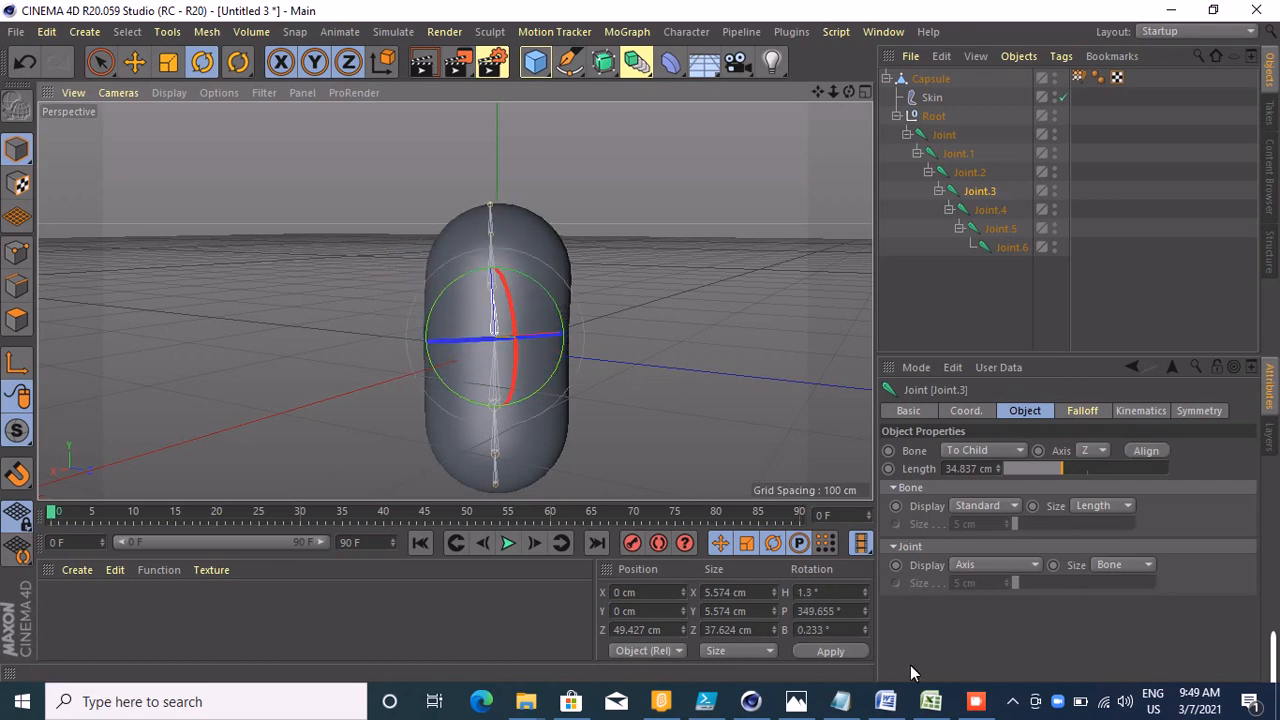
# - Set Joint.3's heading, pitch and bank to 0° and its Z position to 0 cm
pyautogui.click(850, 593)
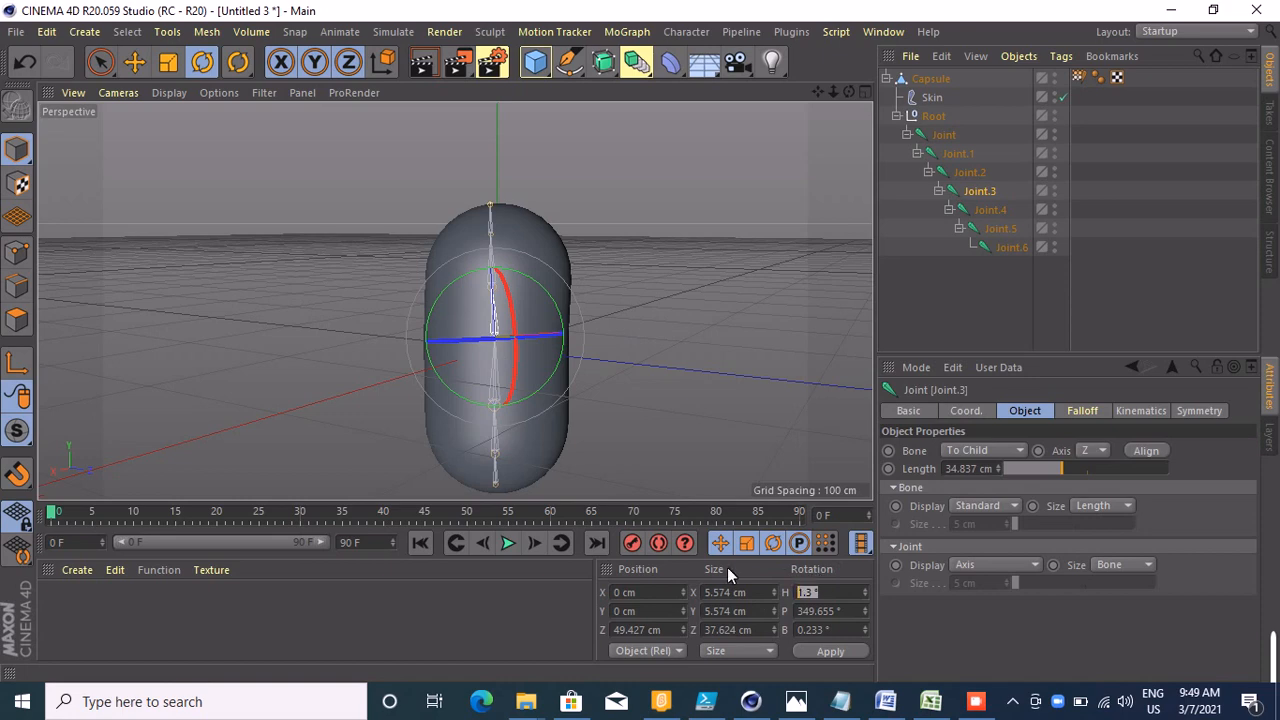
pyautogui.write('0')
pyautogui.press('Return')
pyautogui.click(847, 616)
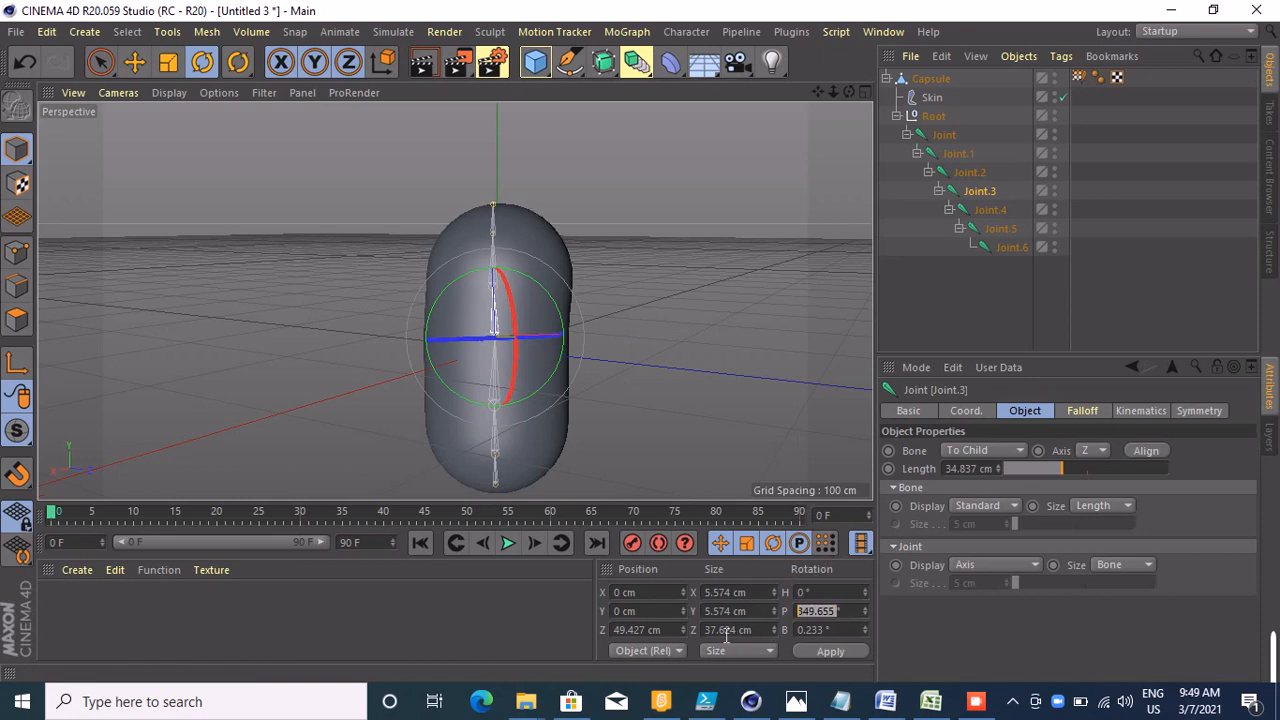
pyautogui.write('0')
pyautogui.press('Return')
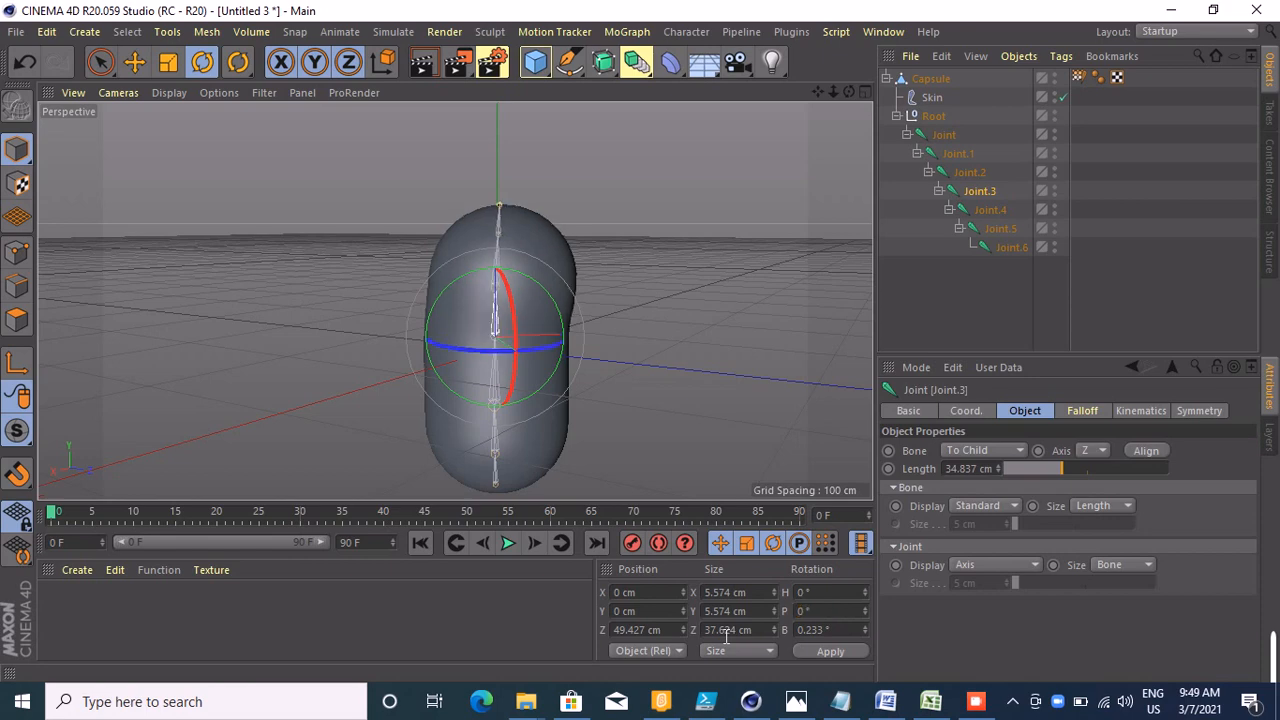
pyautogui.click(847, 630)
pyautogui.write('0')
pyautogui.hotkey('ctrl', 'a')
pyautogui.write('0')
pyautogui.press('Return')
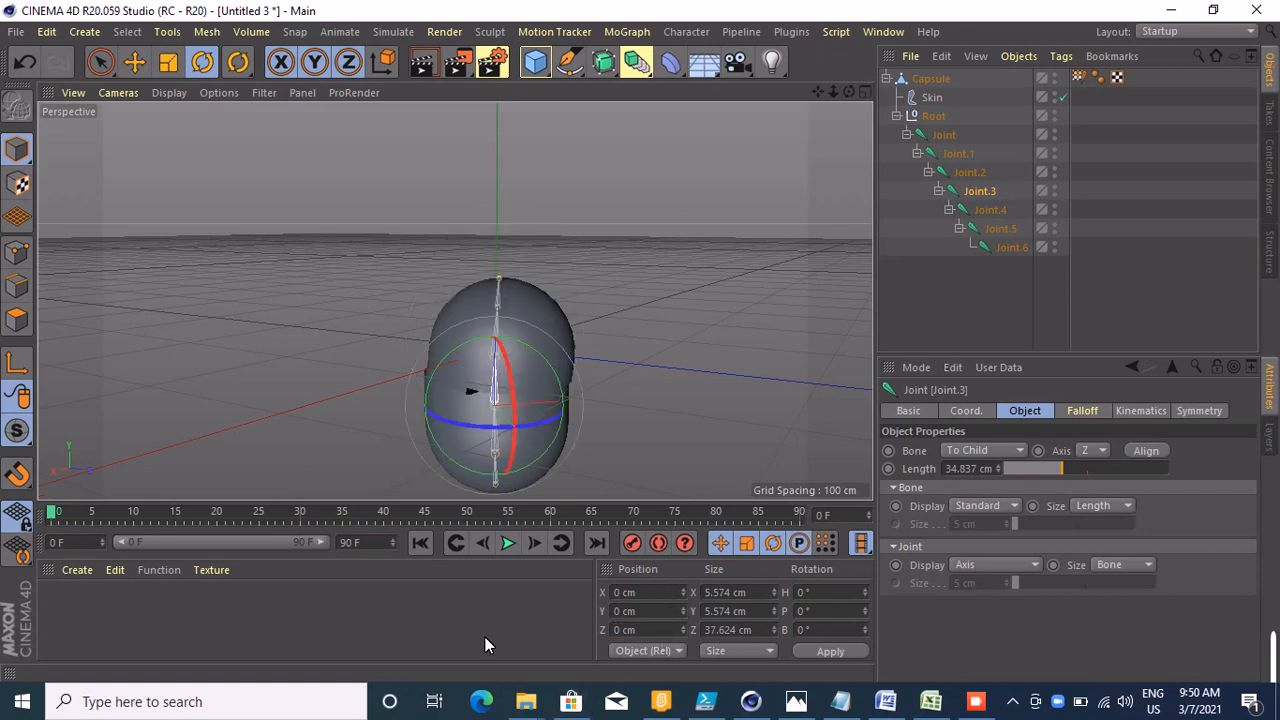
# - Try stretching the capsule by setting Joint.3's Z position to 1000 cm, and inspect the deformed mesh
pyautogui.moveTo(679, 636); pyautogui.dragTo(504, 634)
pyautogui.write('1000')
pyautogui.press('Return')
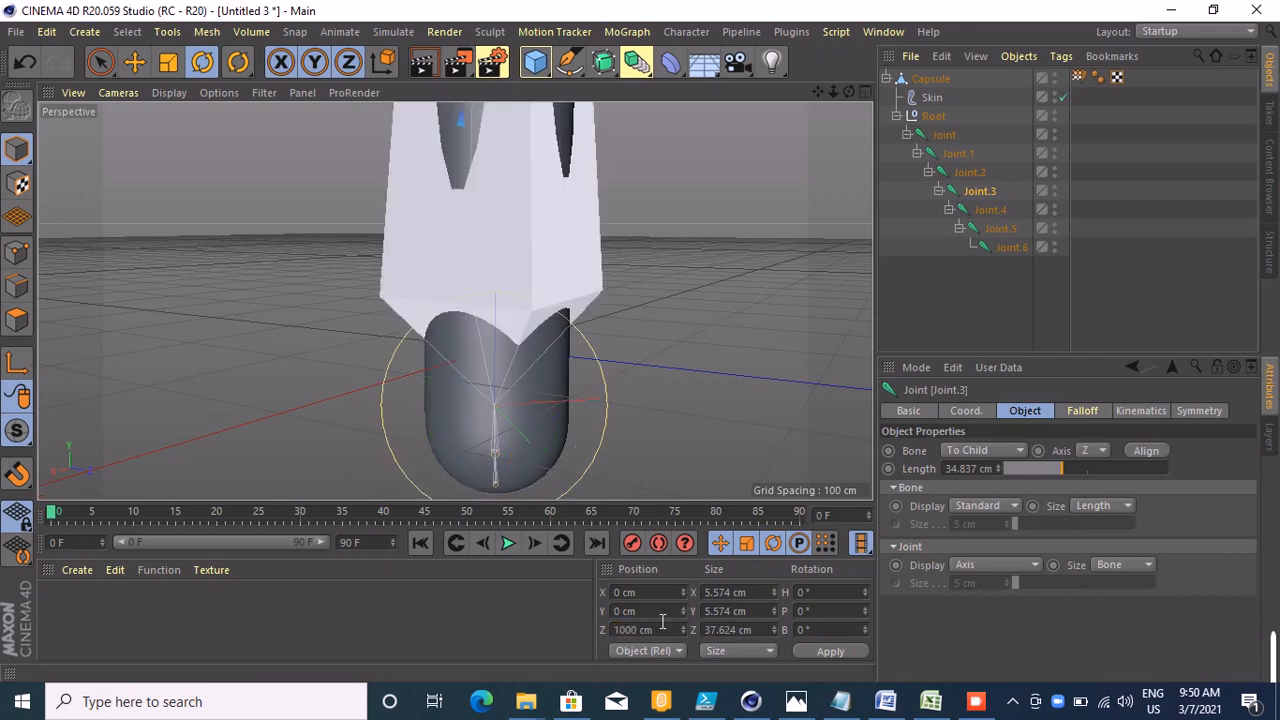
pyautogui.moveTo(664, 632); pyautogui.dragTo(449, 592)
pyautogui.moveTo(821, 90); pyautogui.dragTo(823, 93)
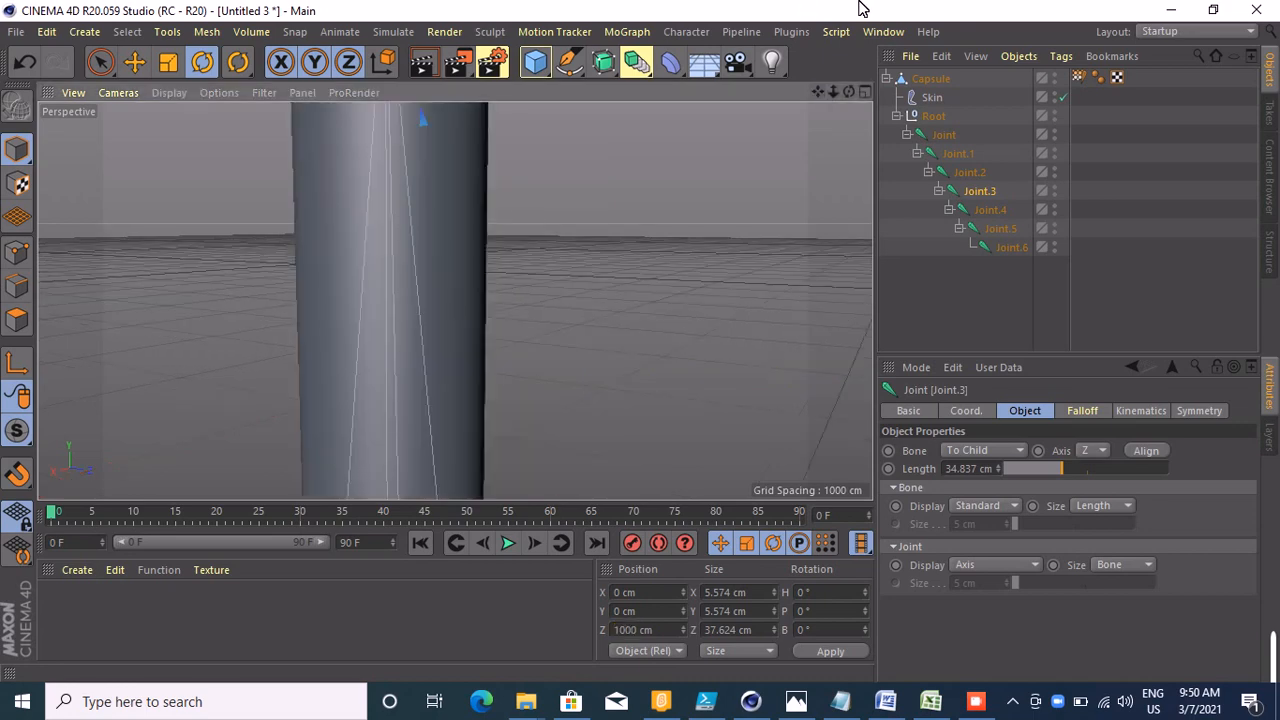
pyautogui.moveTo(860, 7); pyautogui.dragTo(823, 6)
pyautogui.moveTo(817, 95); pyautogui.dragTo(817, 97)
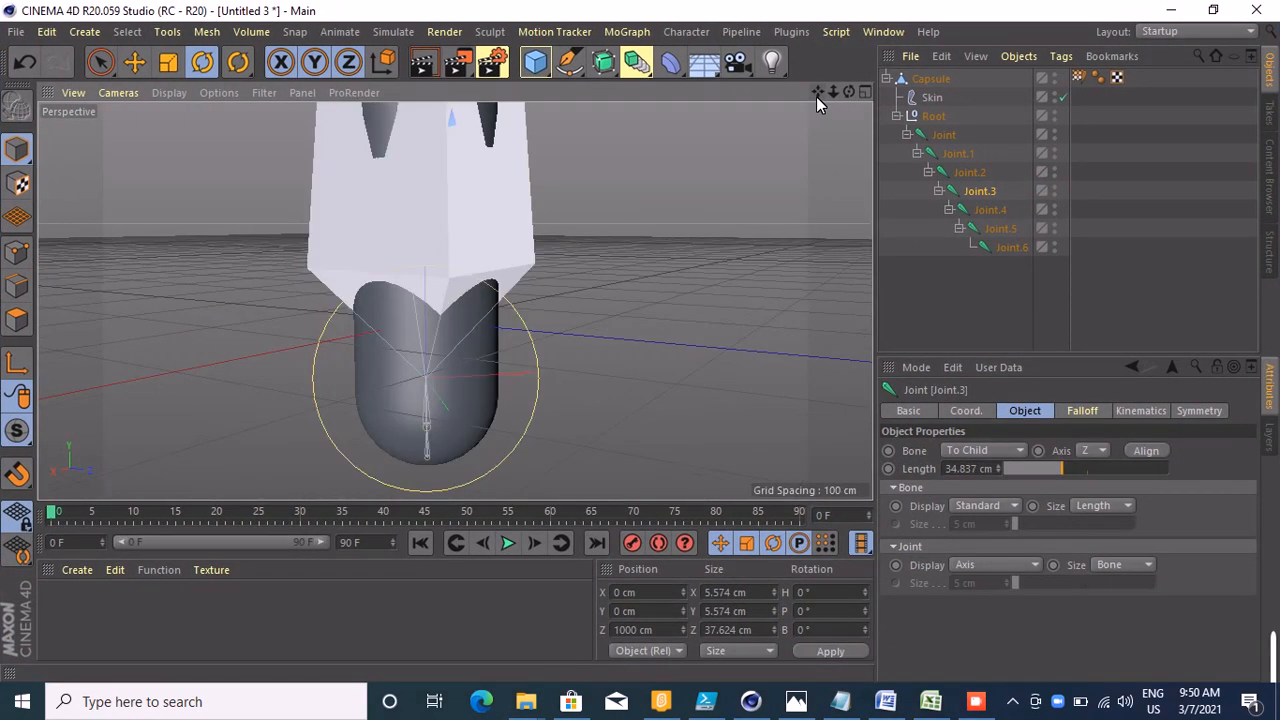
# - Try Z positions of 5 cm, 7 cm and 15 cm for Joint.3
pyautogui.click(645, 630)
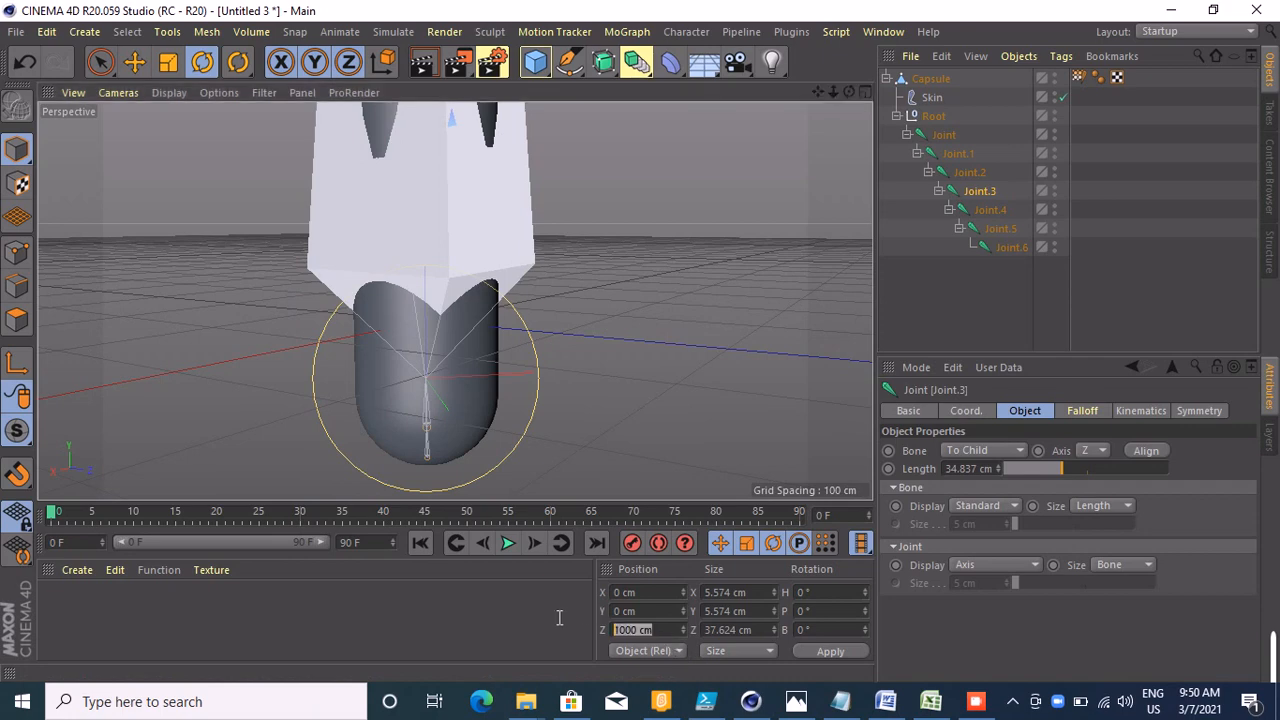
pyautogui.write('54')
pyautogui.press('Return')
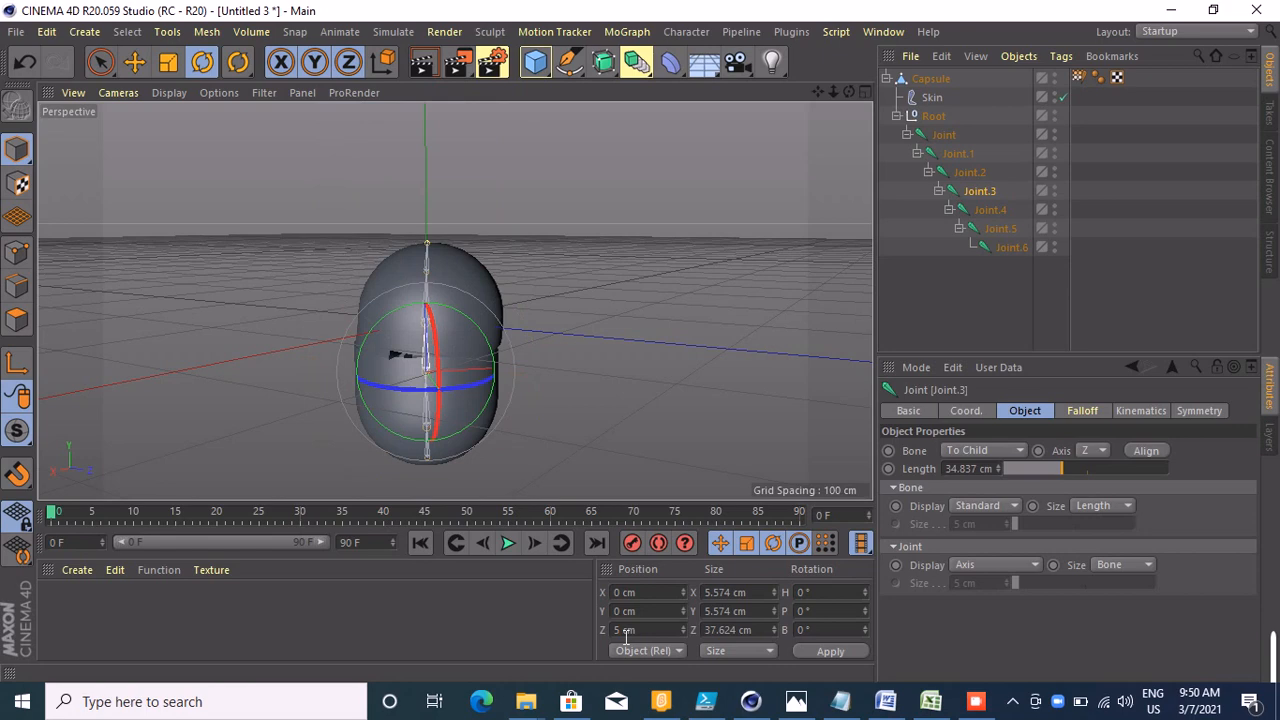
pyautogui.click(606, 632)
pyautogui.write('7')
pyautogui.click(830, 651)
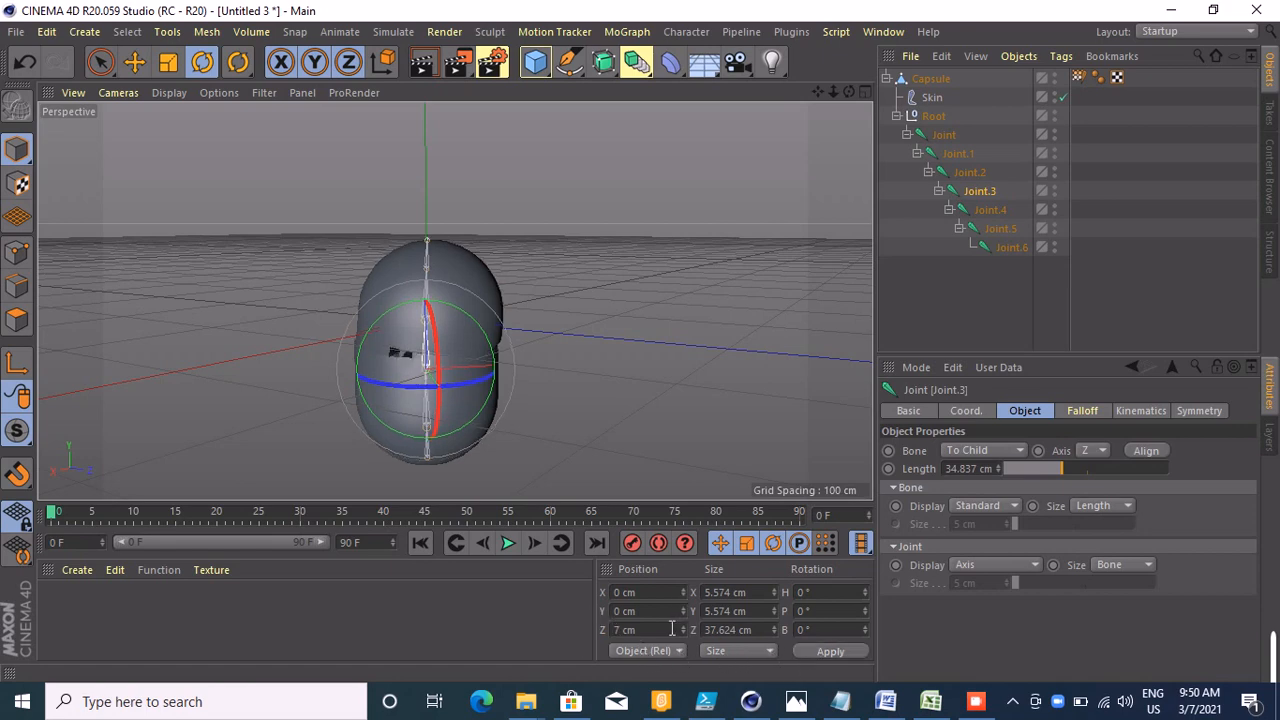
pyautogui.moveTo(667, 632); pyautogui.dragTo(498, 650)
pyautogui.write('15')
pyautogui.click(819, 651)
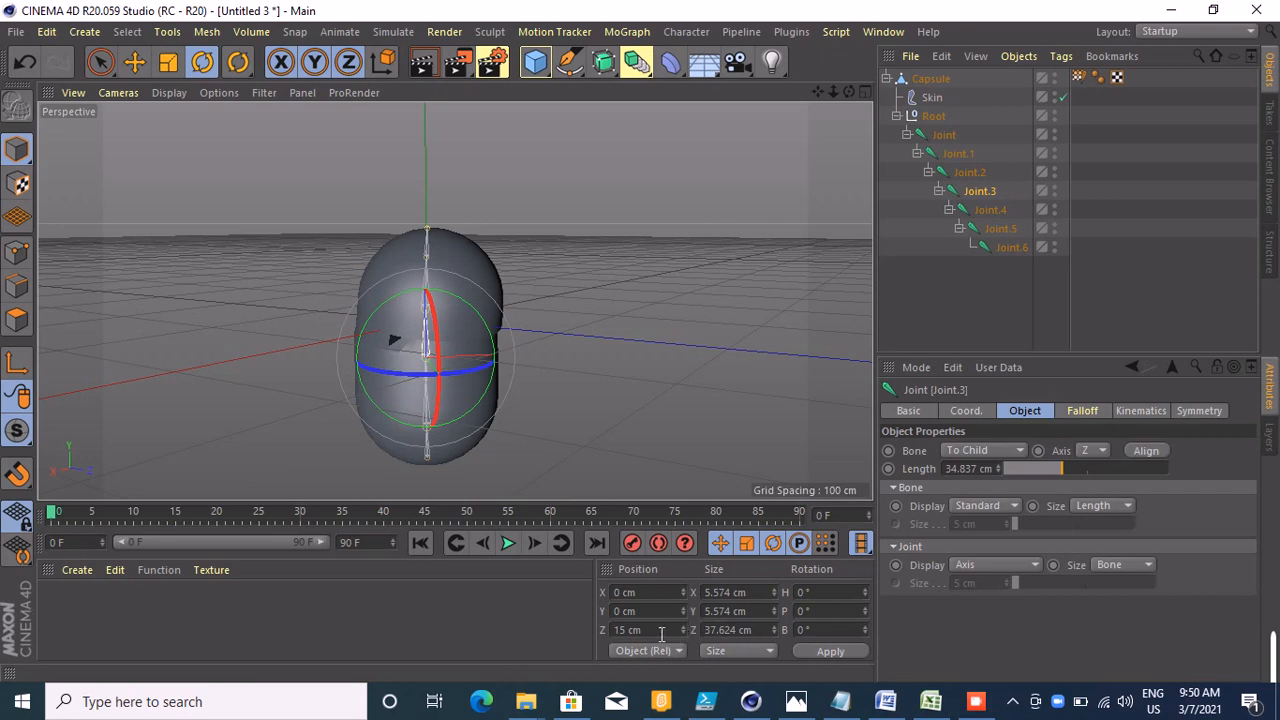
# - Set Joint.3's Z position to 40 cm and select the first joint at the chain's base
pyautogui.moveTo(662, 634); pyautogui.dragTo(516, 633)
pyautogui.write('40')
pyautogui.click(819, 651)
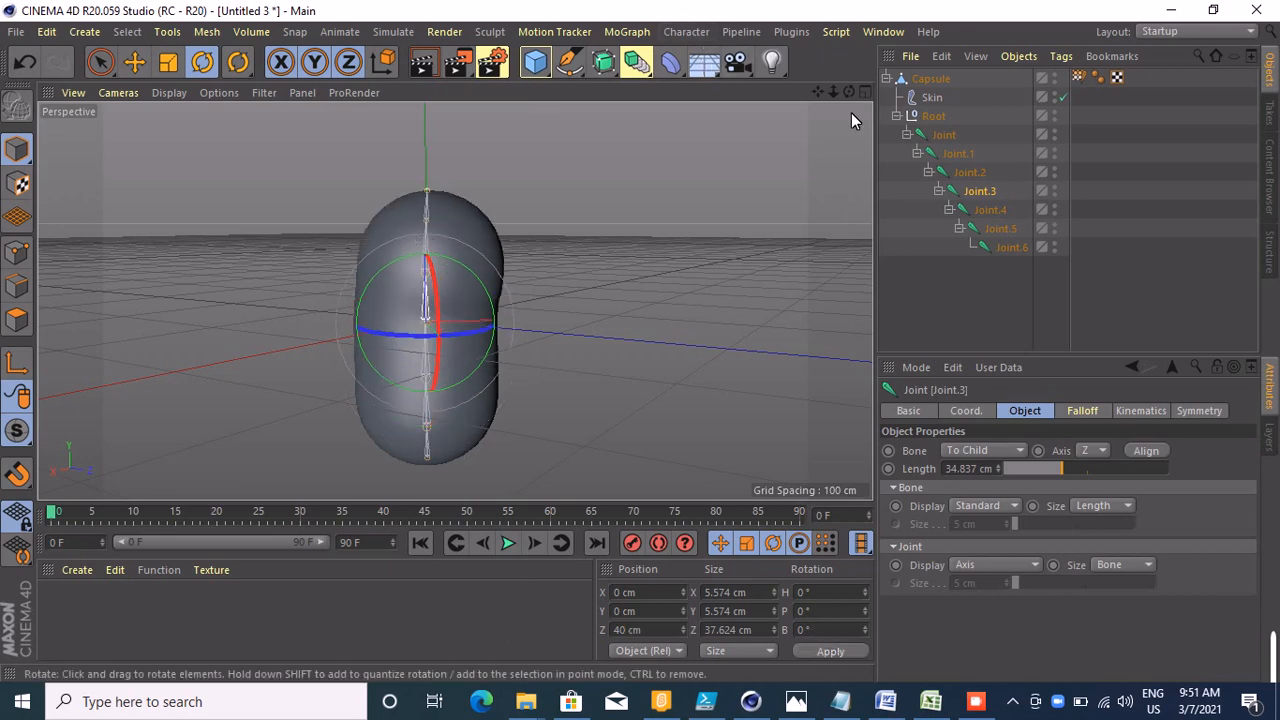
pyautogui.click(944, 134)
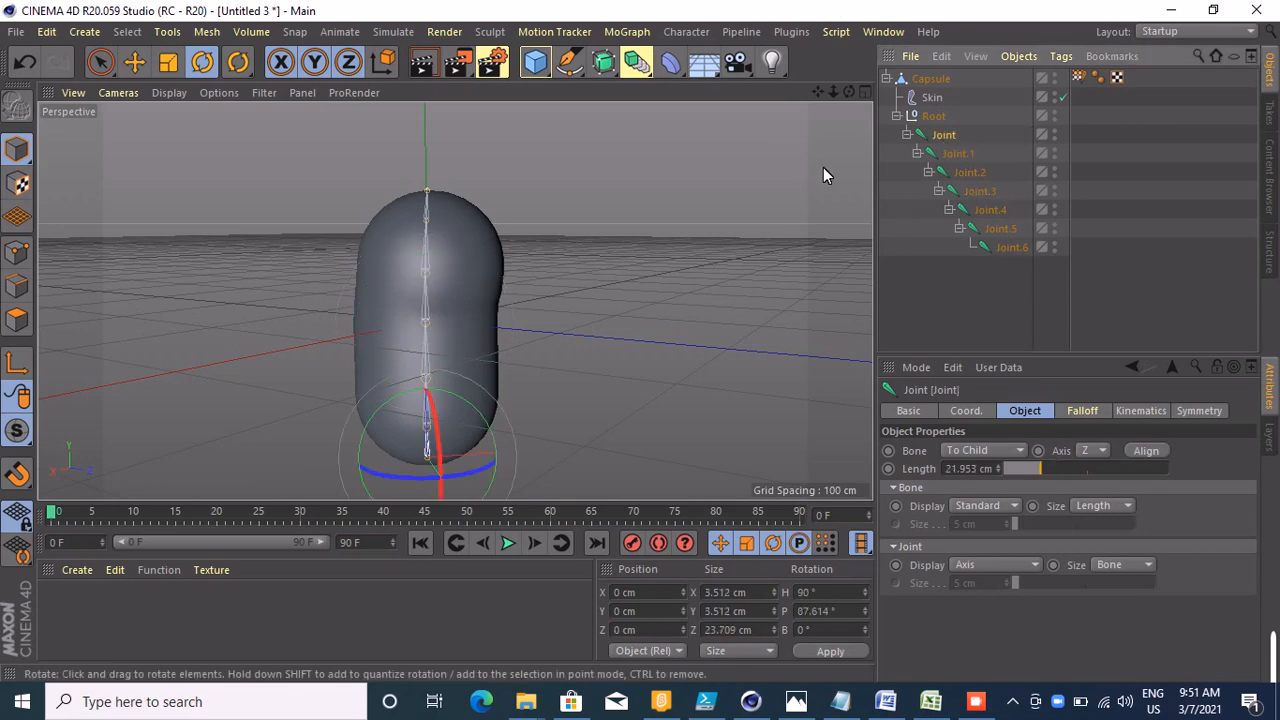
# - Create an IK chain running from the base joint of the capsule's rig to Joint.6
pyautogui.click(140, 64)
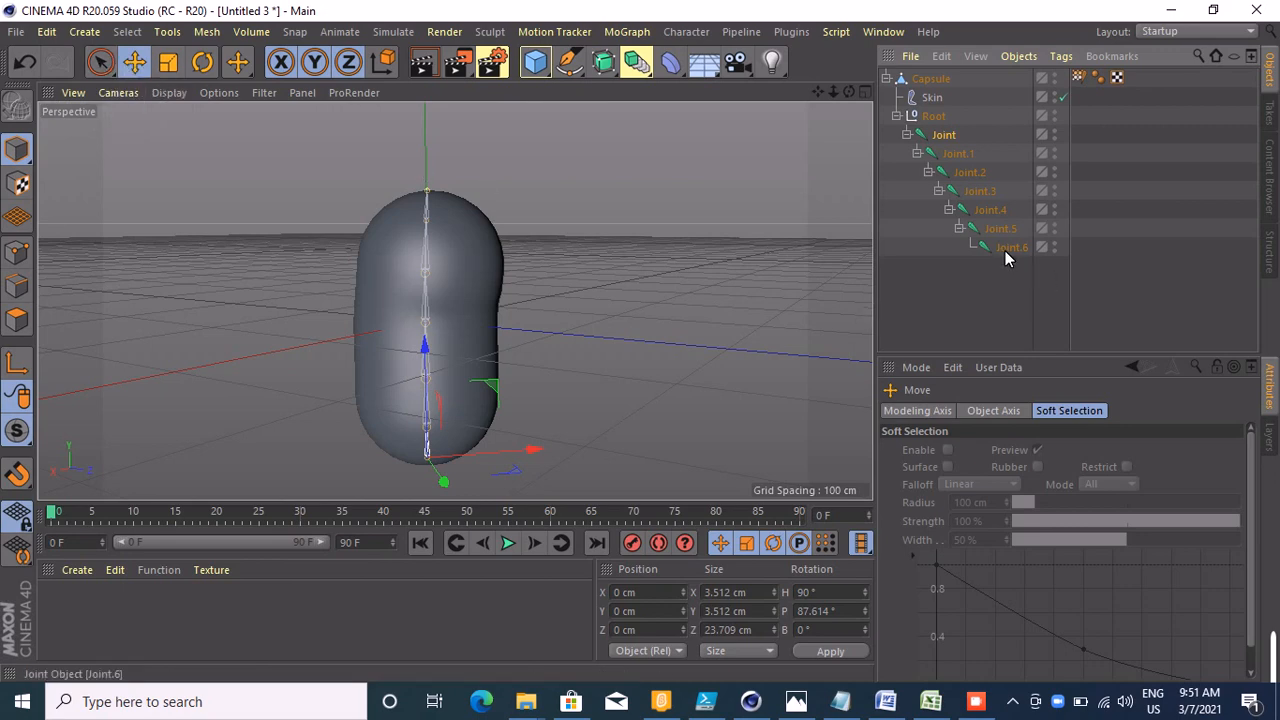
pyautogui.click(944, 137)
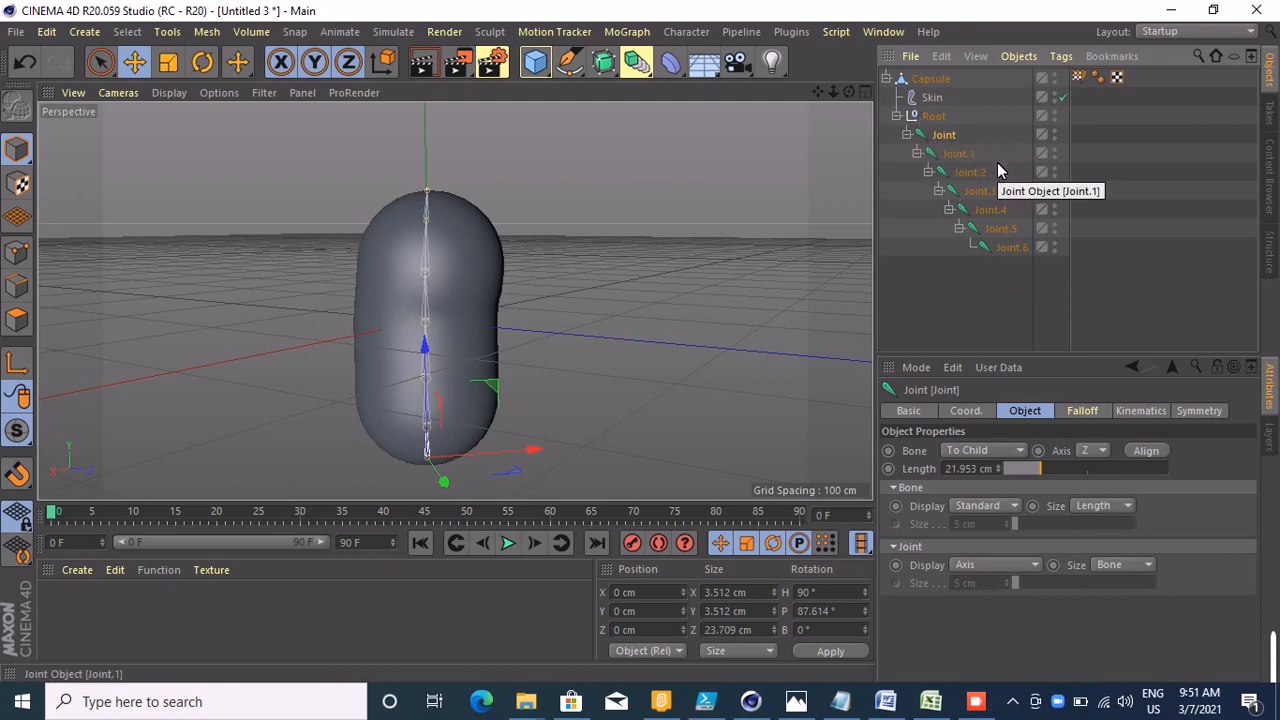
pyautogui.keyDown('ctrl'); pyautogui.click(1009, 248); pyautogui.keyUp('ctrl')
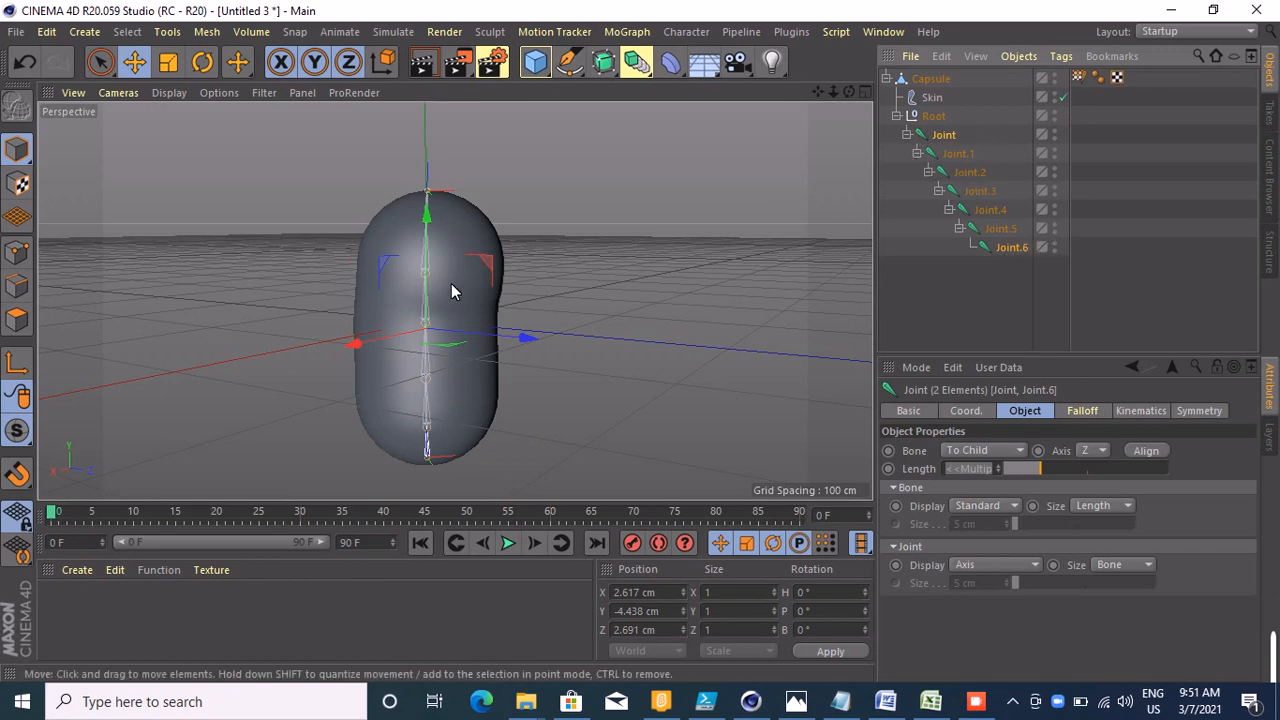
pyautogui.click(700, 32)
pyautogui.moveTo(747, 79)
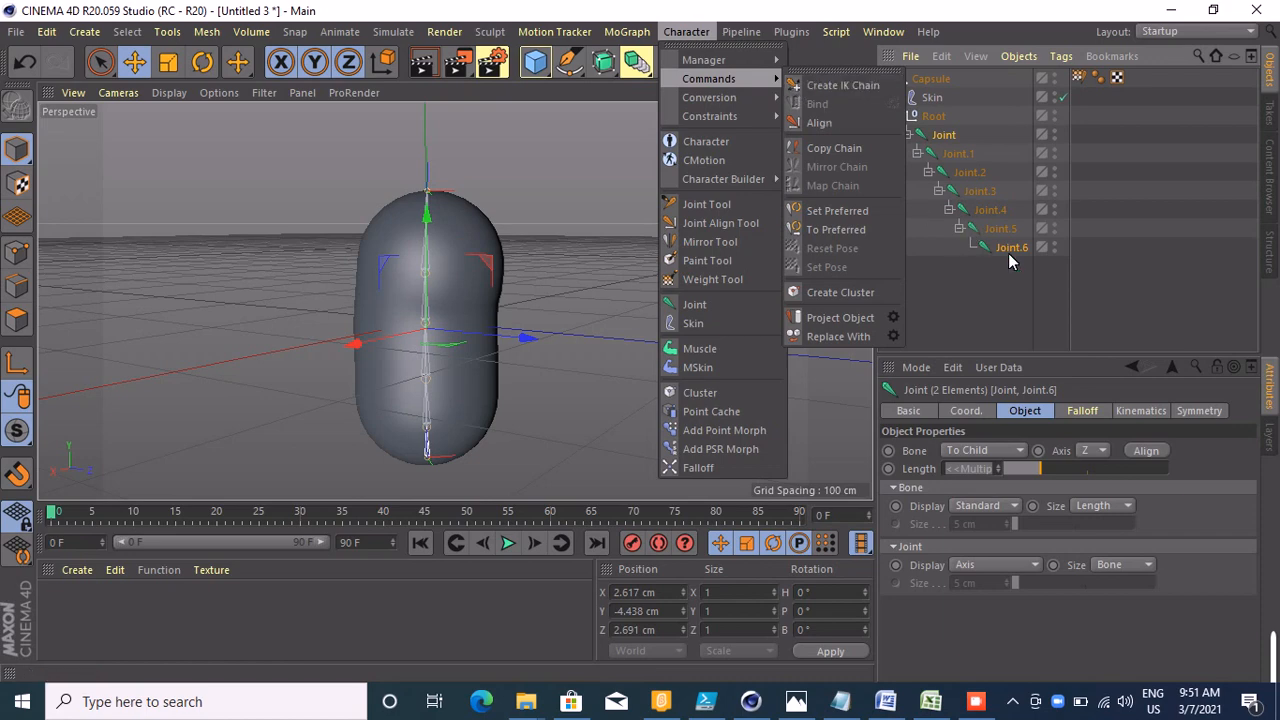
pyautogui.click(867, 89)
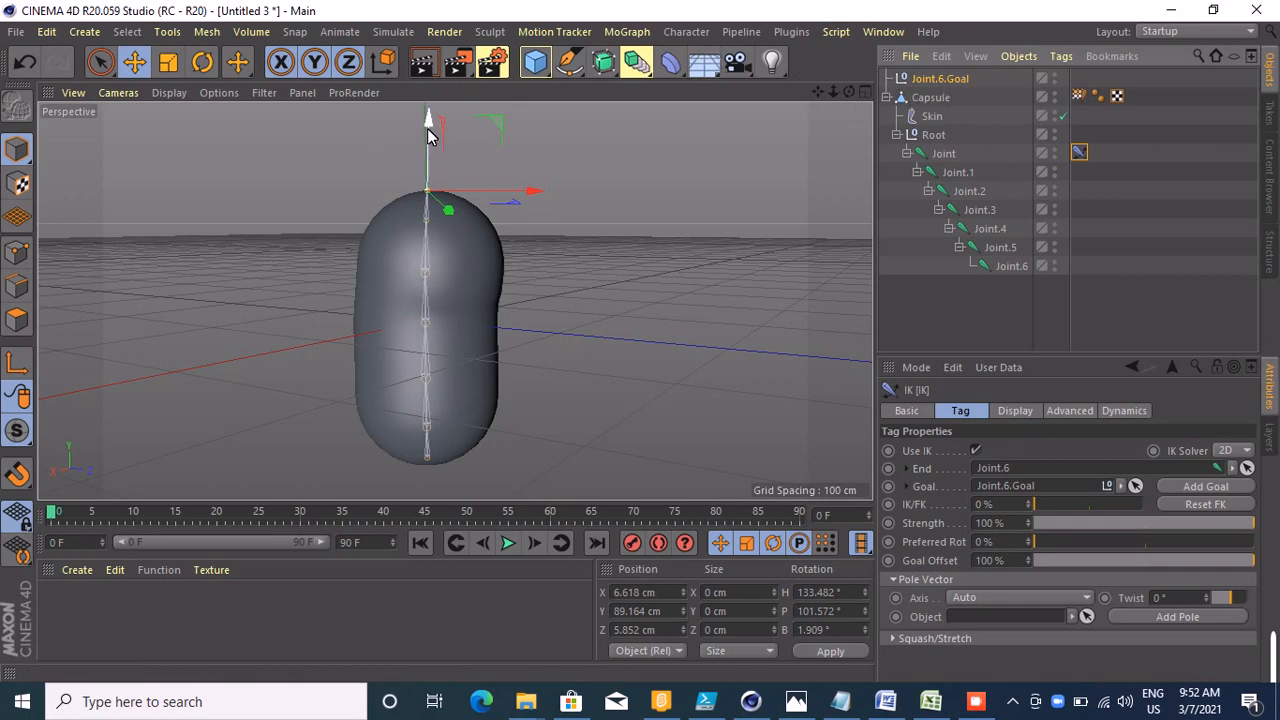
# - Move Joint.6.Goal to about X 7.4 cm, Y 94.5 cm, Z 6.6 cm and rotate it freehand in the front view
pyautogui.moveTo(428, 135); pyautogui.dragTo(463, 108)
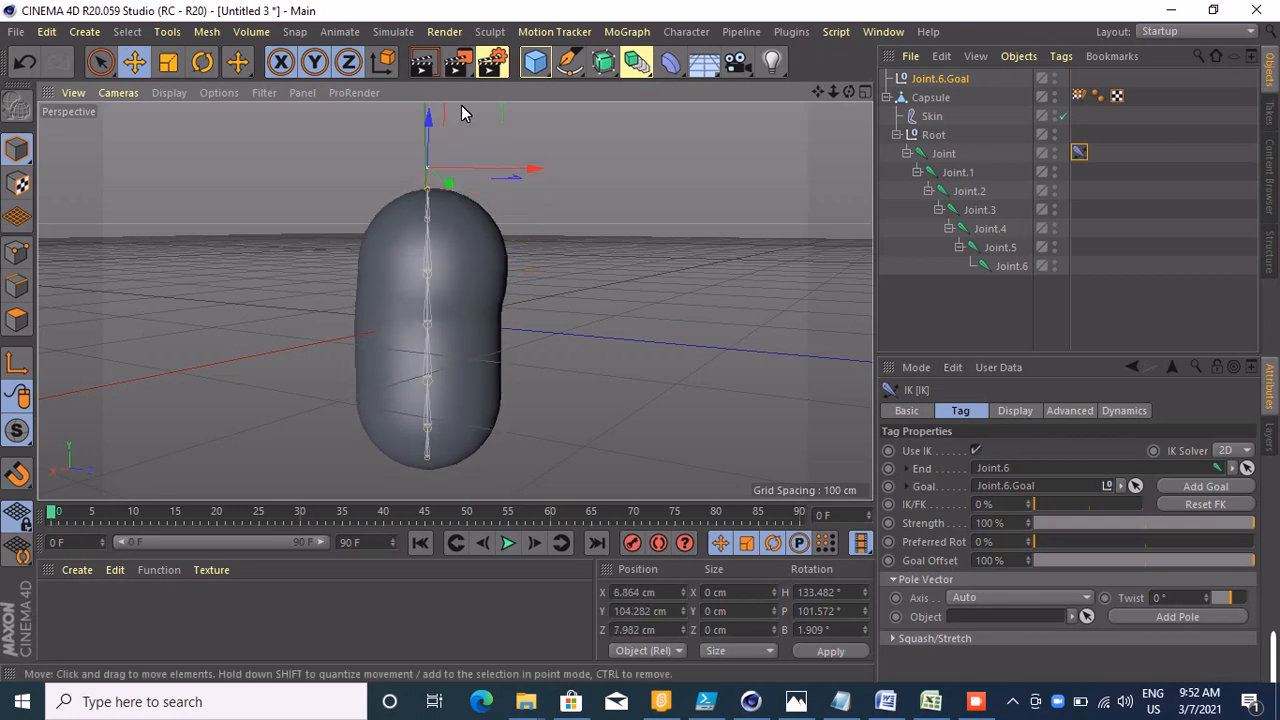
pyautogui.click(864, 92)
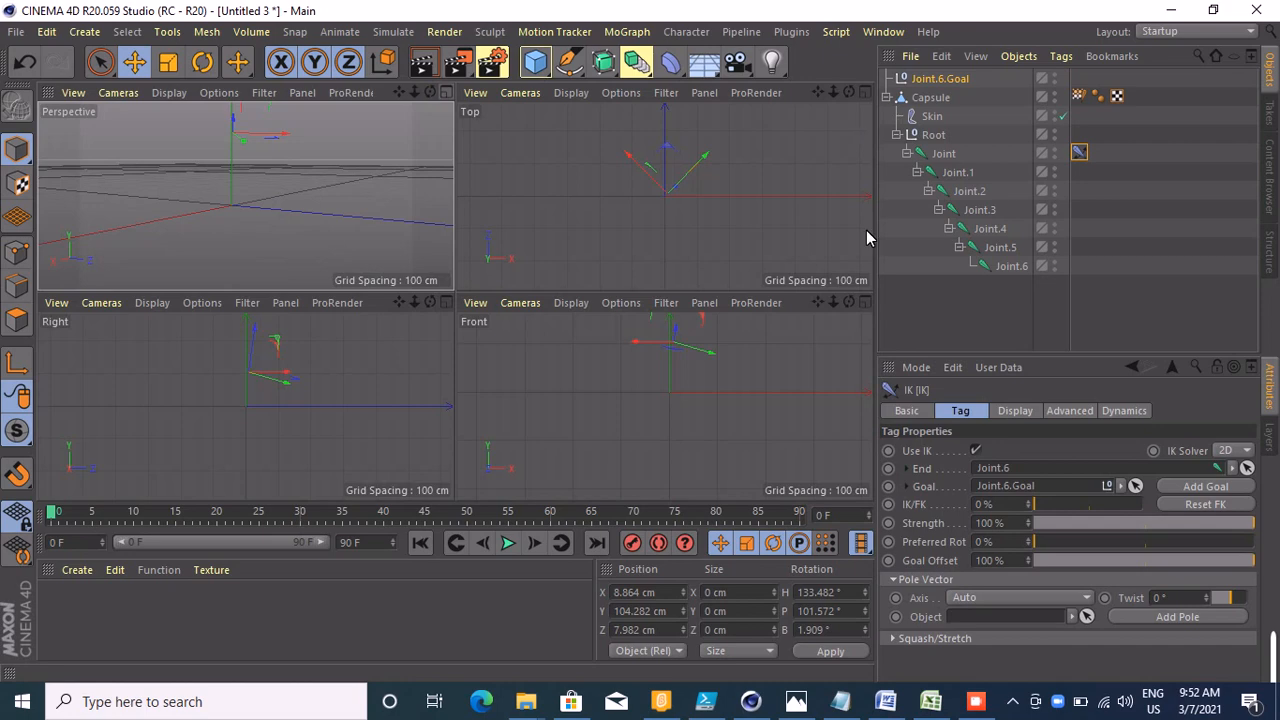
pyautogui.click(865, 302)
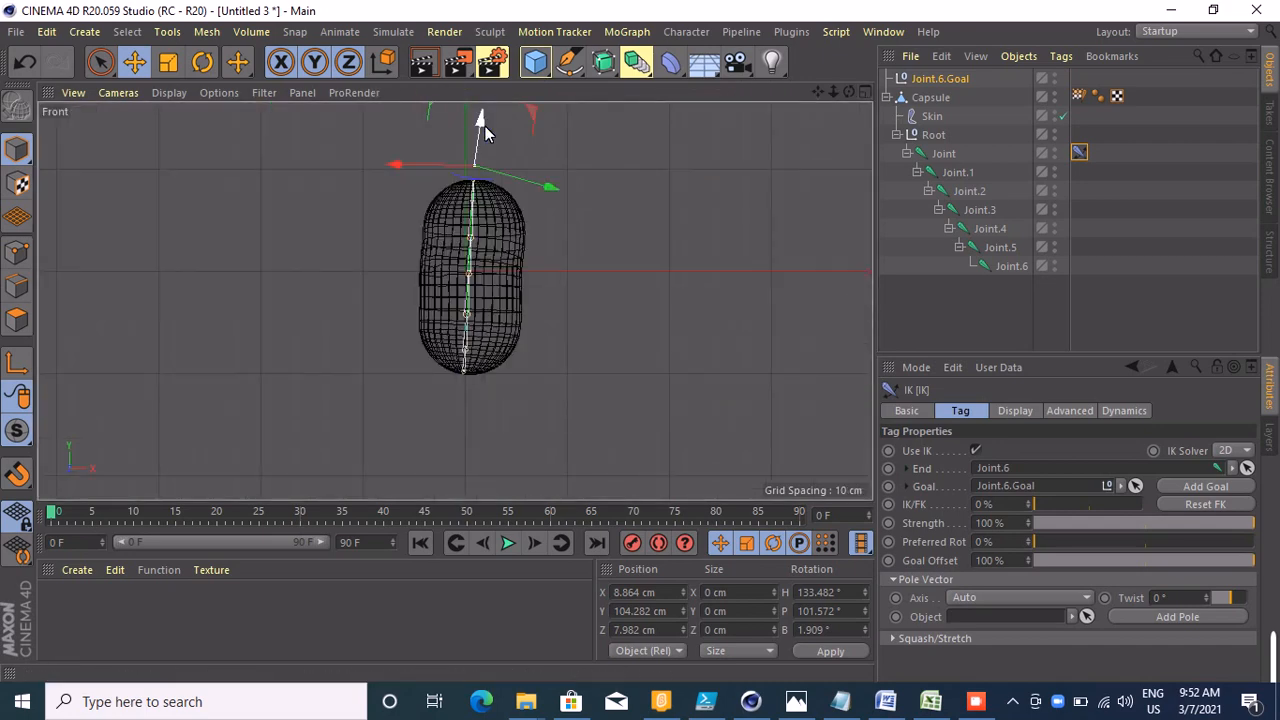
pyautogui.moveTo(484, 133); pyautogui.dragTo(451, 134)
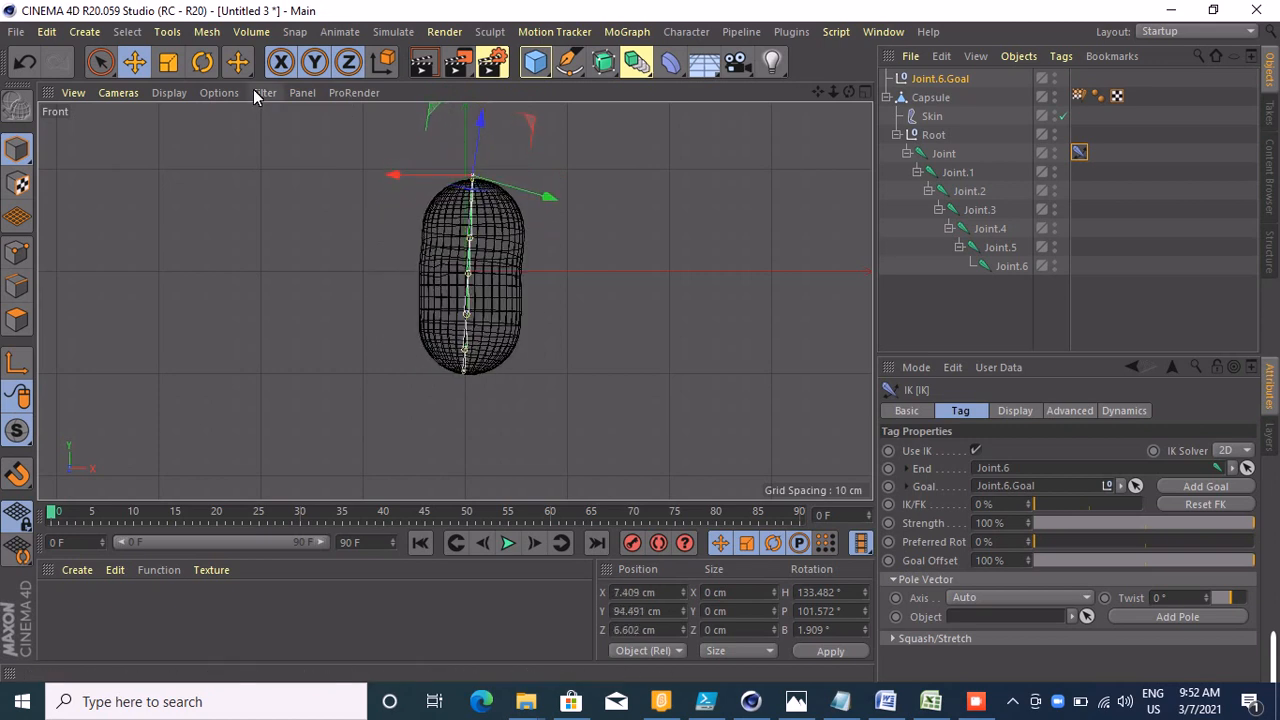
pyautogui.click(205, 64)
pyautogui.moveTo(519, 163)
pyautogui.mouseDown()
pyautogui.moveTo(442, 102)
pyautogui.moveTo(542, 218)
pyautogui.moveTo(515, 150)
pyautogui.moveTo(530, 177)
pyautogui.mouseUp()
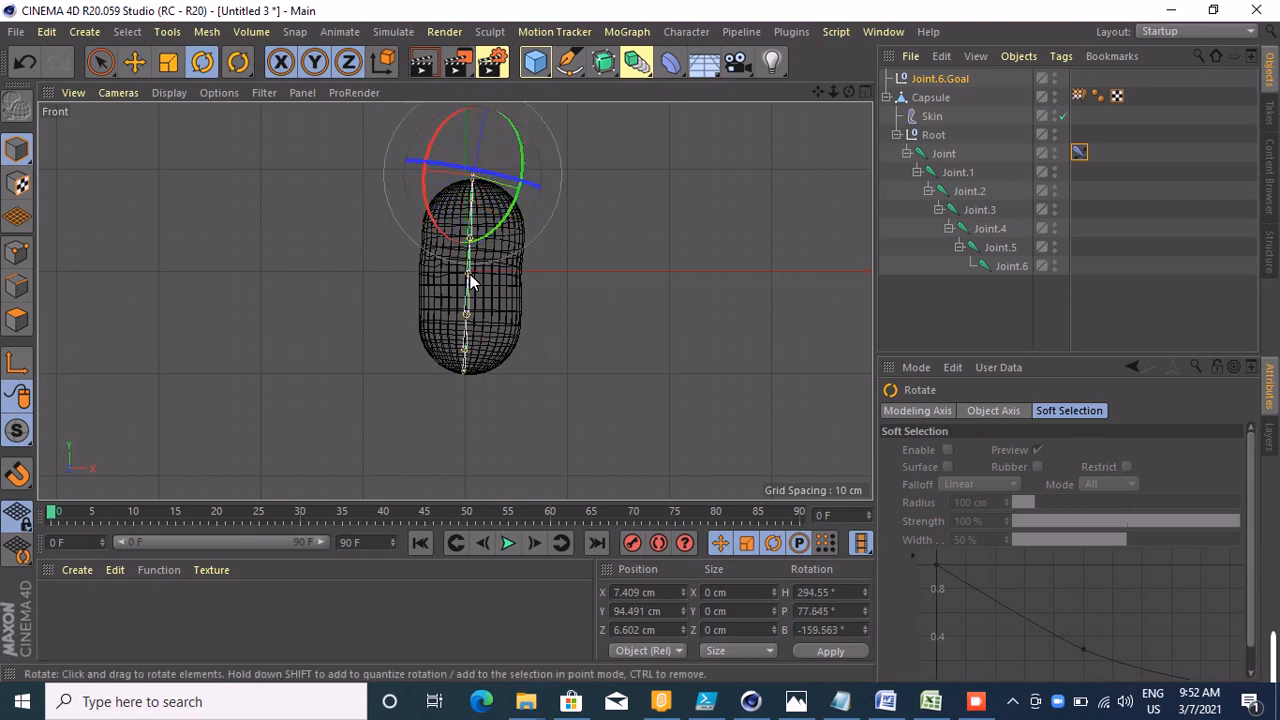
# - Rotate Joint.3 freehand in the front view to bend the middle of the capsule, and clear the selection
pyautogui.click(467, 265)
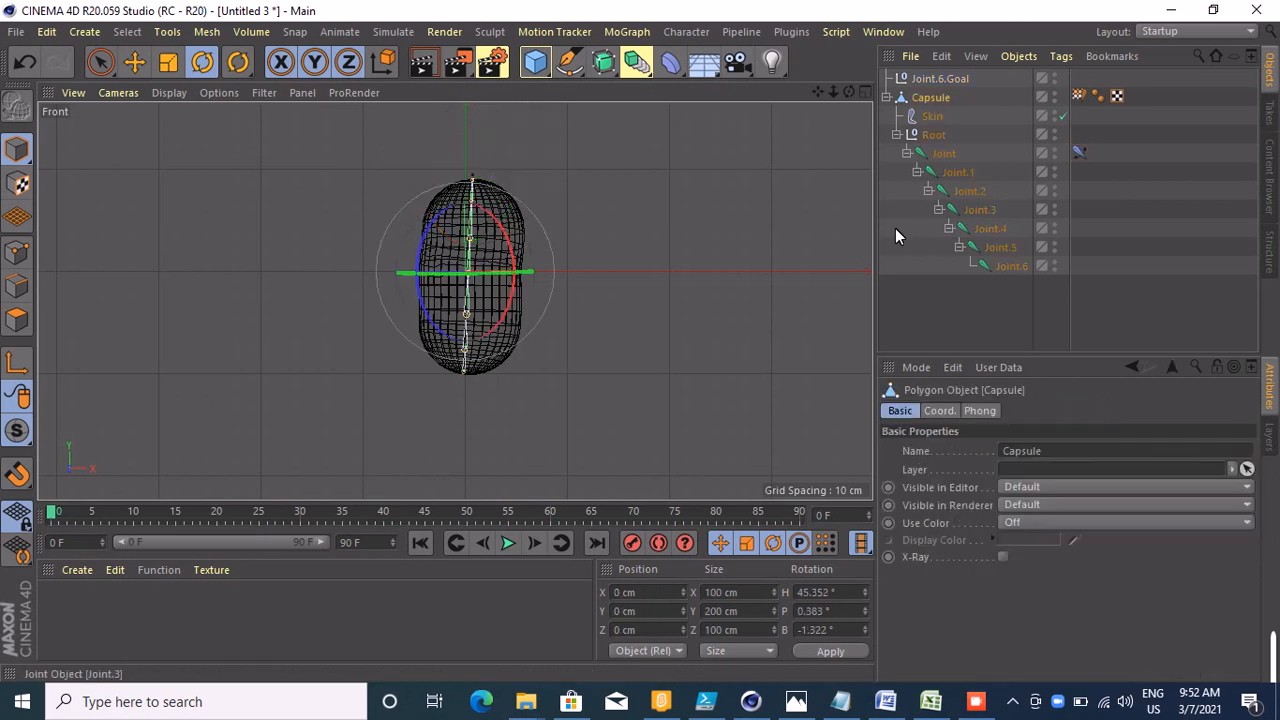
pyautogui.click(984, 214)
pyautogui.click(511, 250)
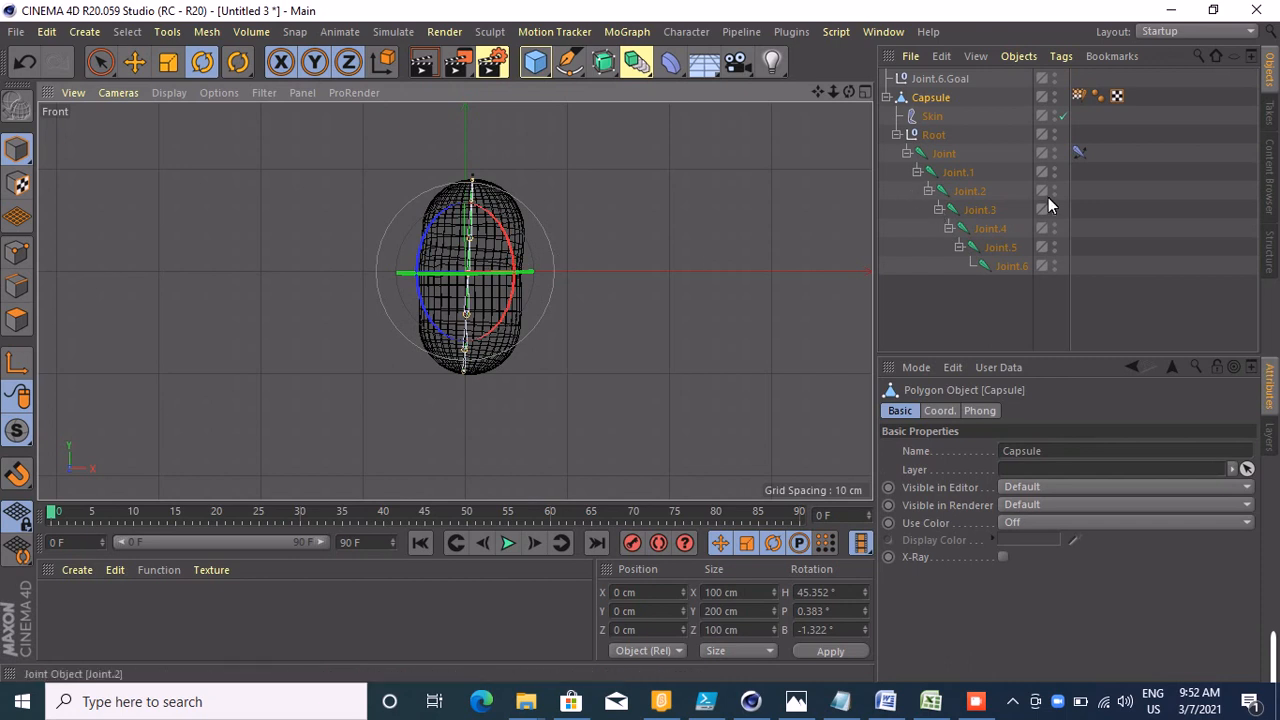
pyautogui.click(993, 208)
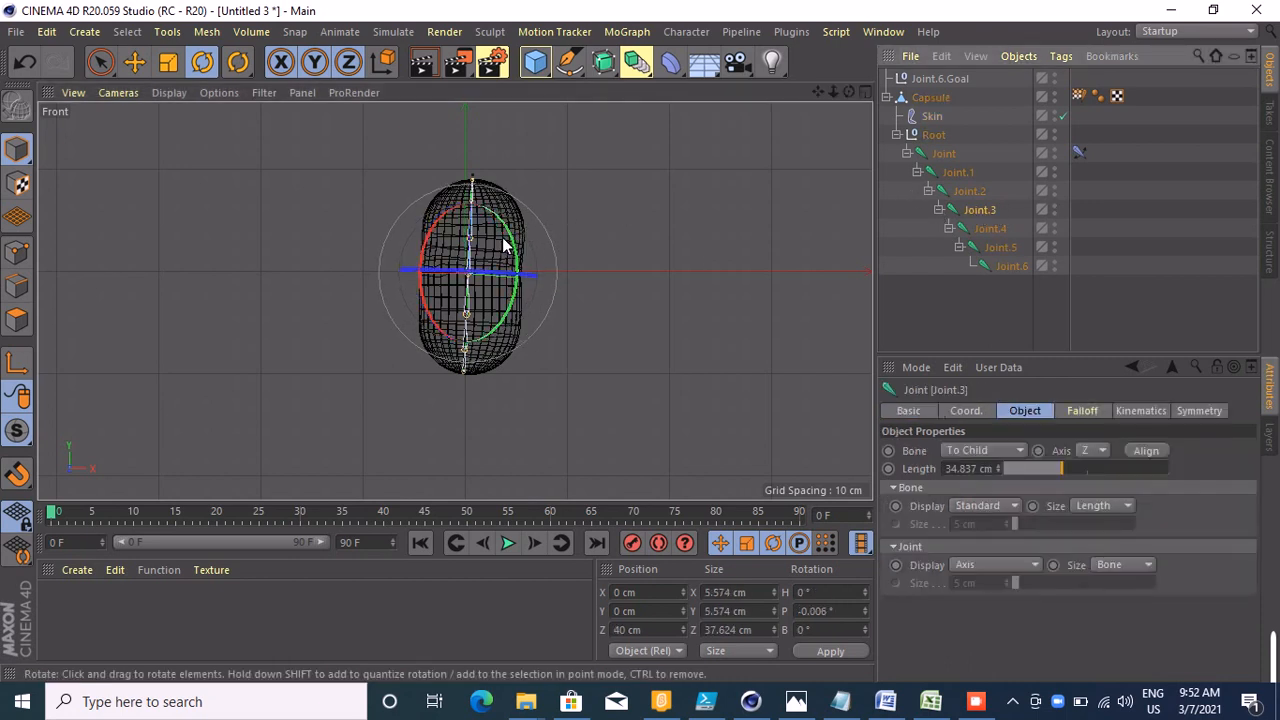
pyautogui.moveTo(508, 246); pyautogui.dragTo(611, 286)
pyautogui.click(530, 222)
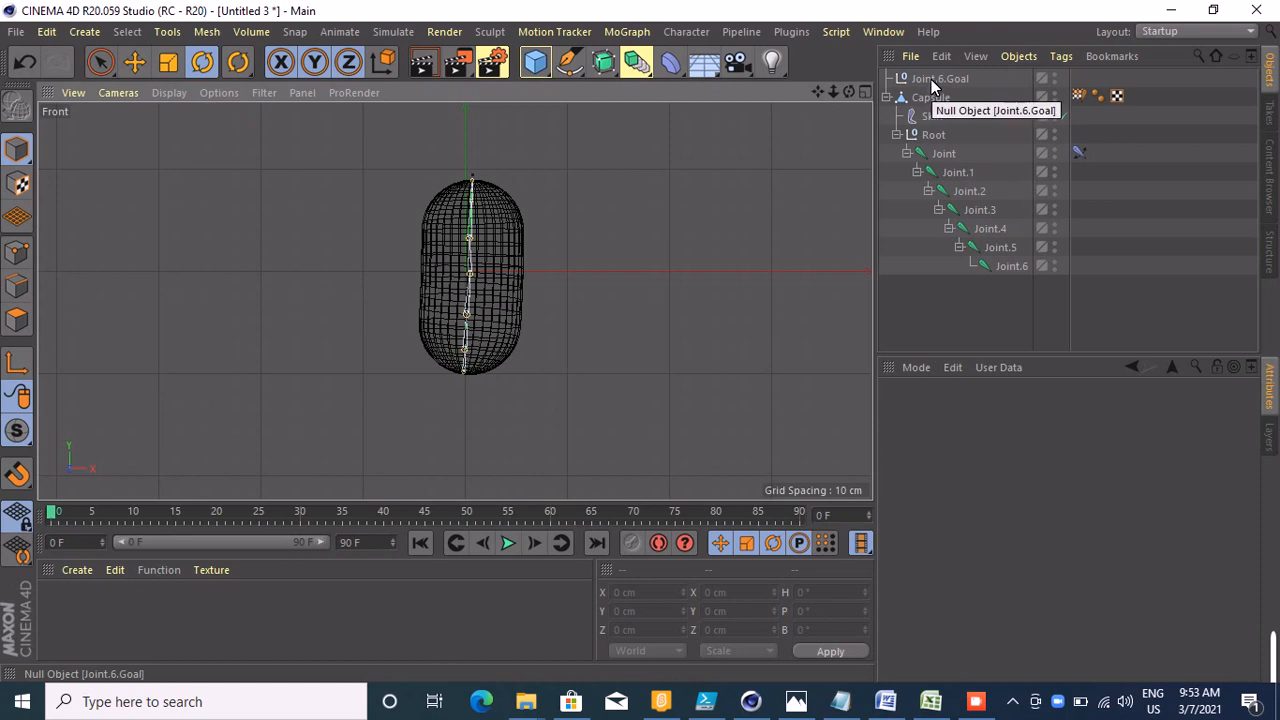
# - Move Joint.5 along its own Z axis to a relative Z position of about 34.4 cm
pyautogui.click(133, 62)
pyautogui.click(474, 203)
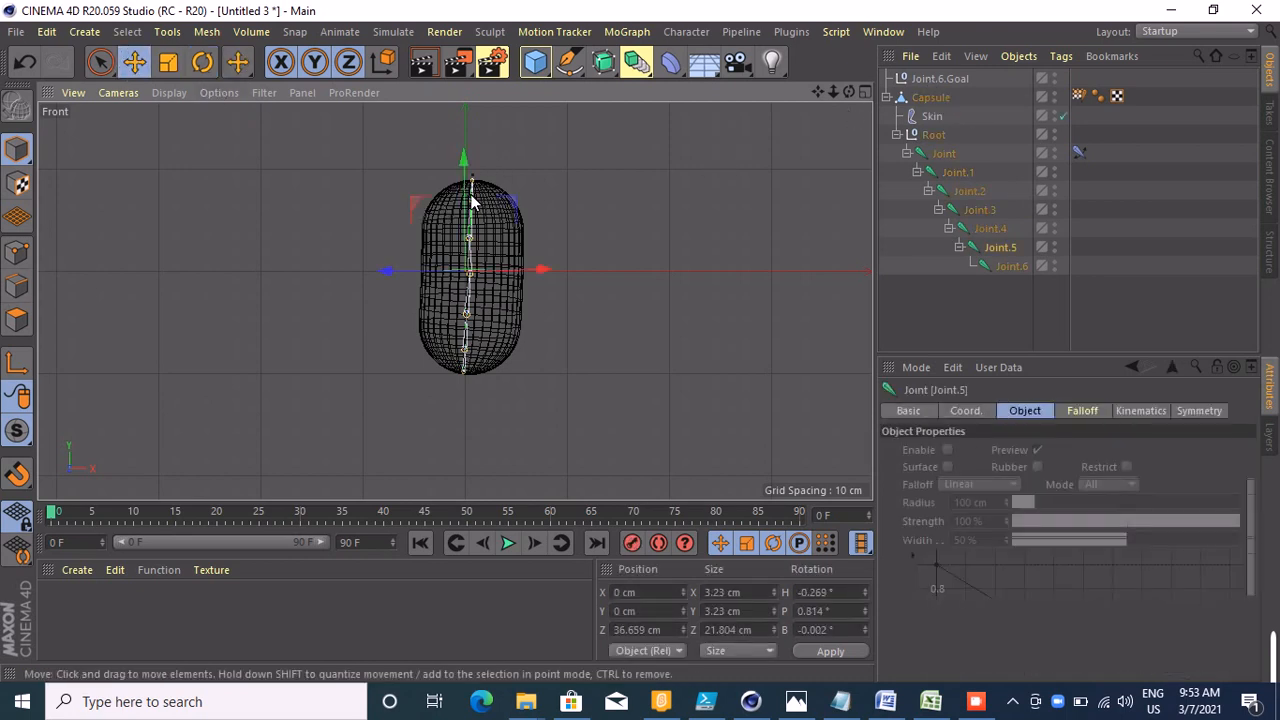
pyautogui.moveTo(475, 163); pyautogui.dragTo(486, 171)
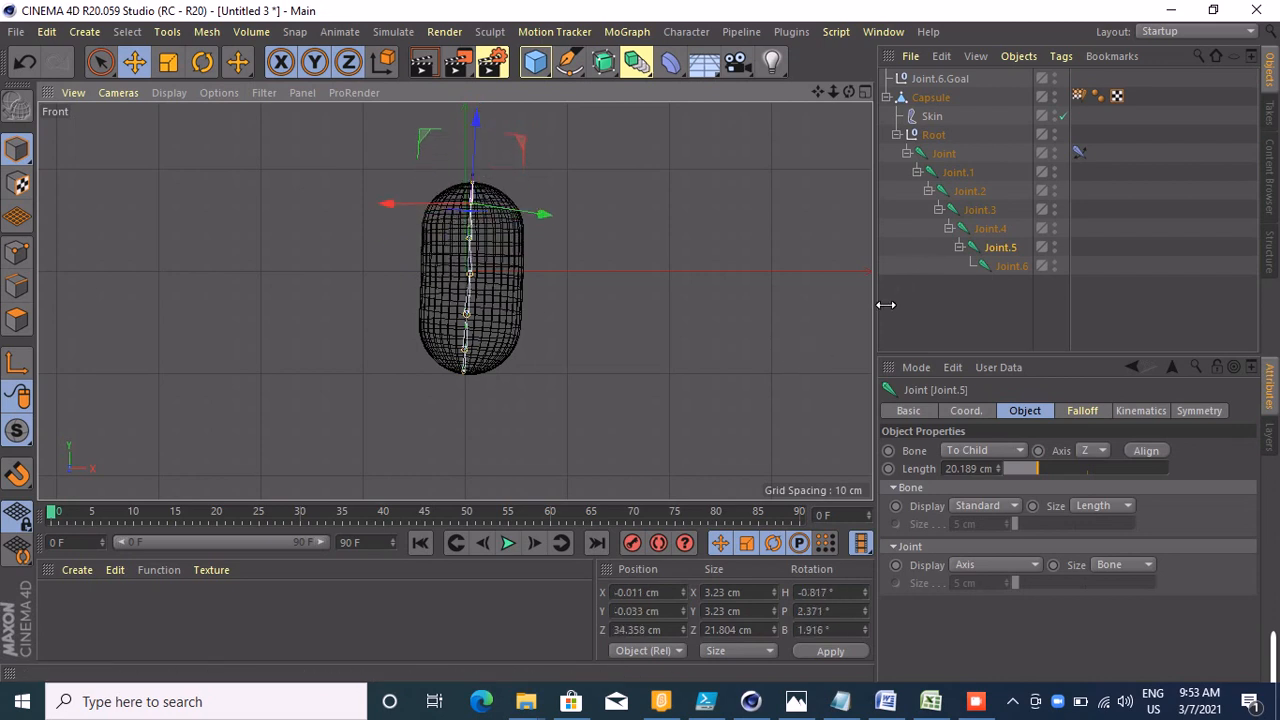
# - Delete the IK goal and the capsule with its whole joint rig, and return to the maximized perspective view
pyautogui.moveTo(881, 294); pyautogui.dragTo(1068, 76)
pyautogui.press('Delete')
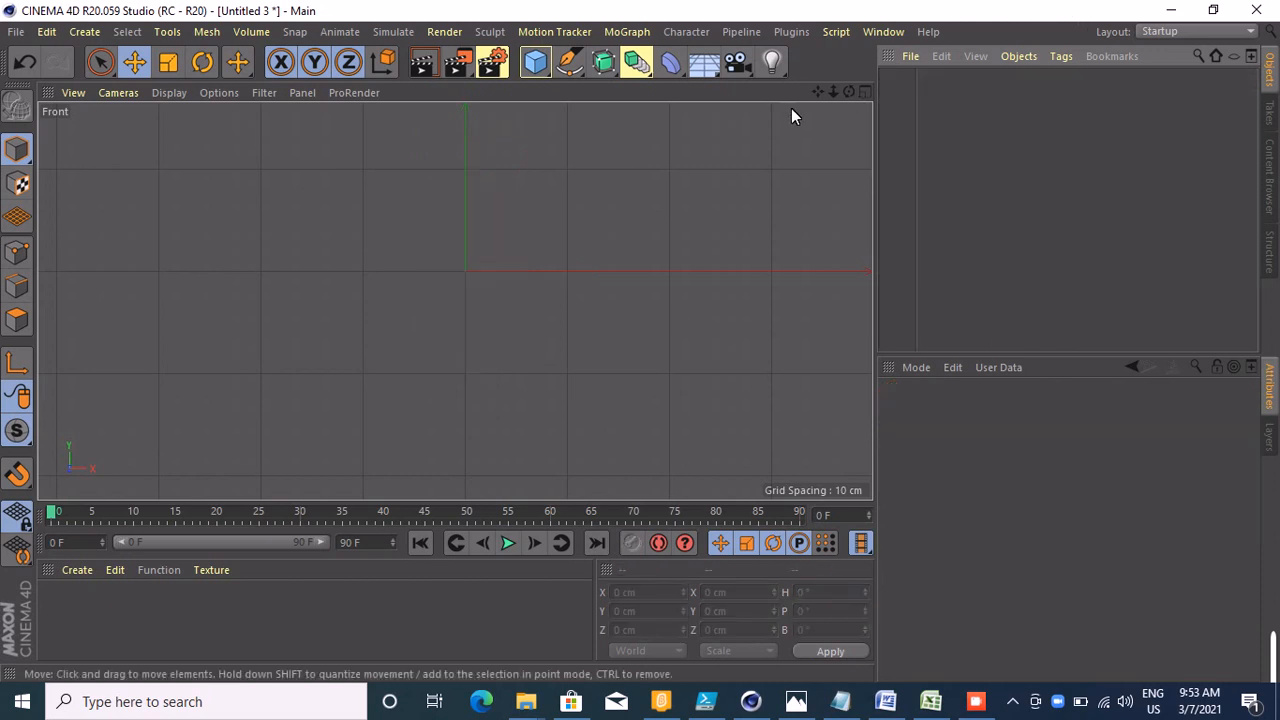
pyautogui.click(865, 92)
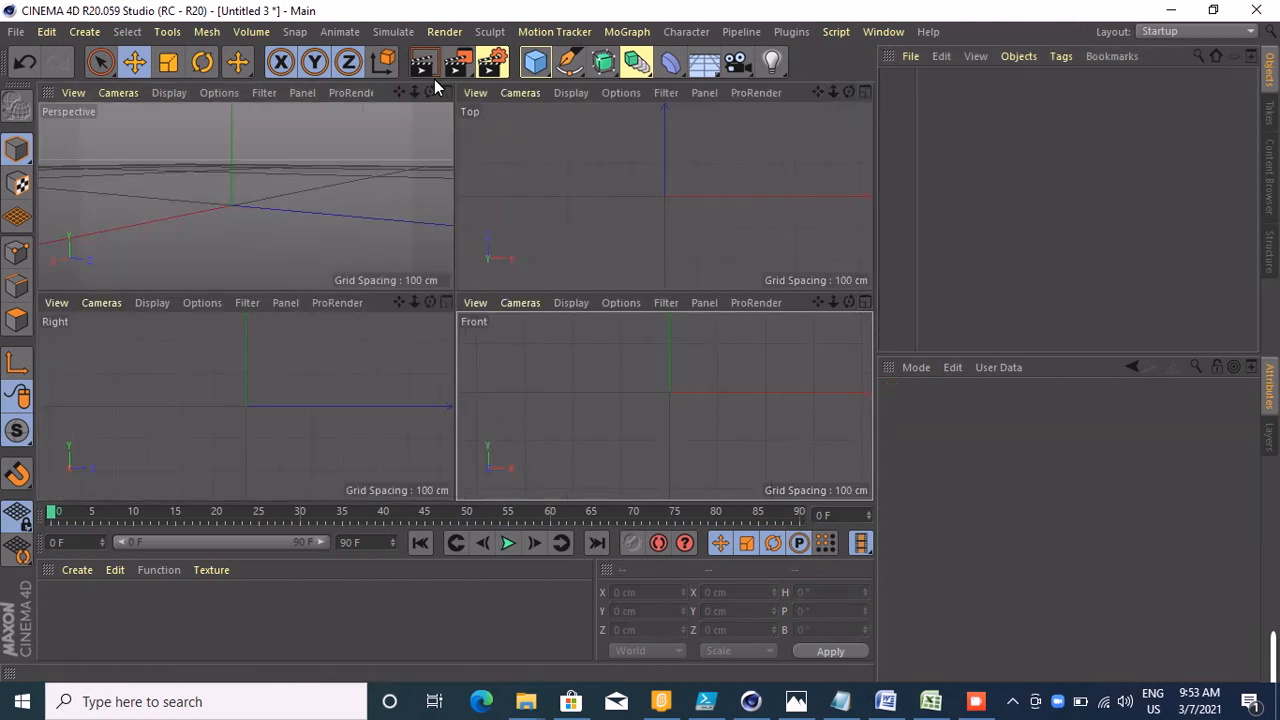
pyautogui.click(445, 93)
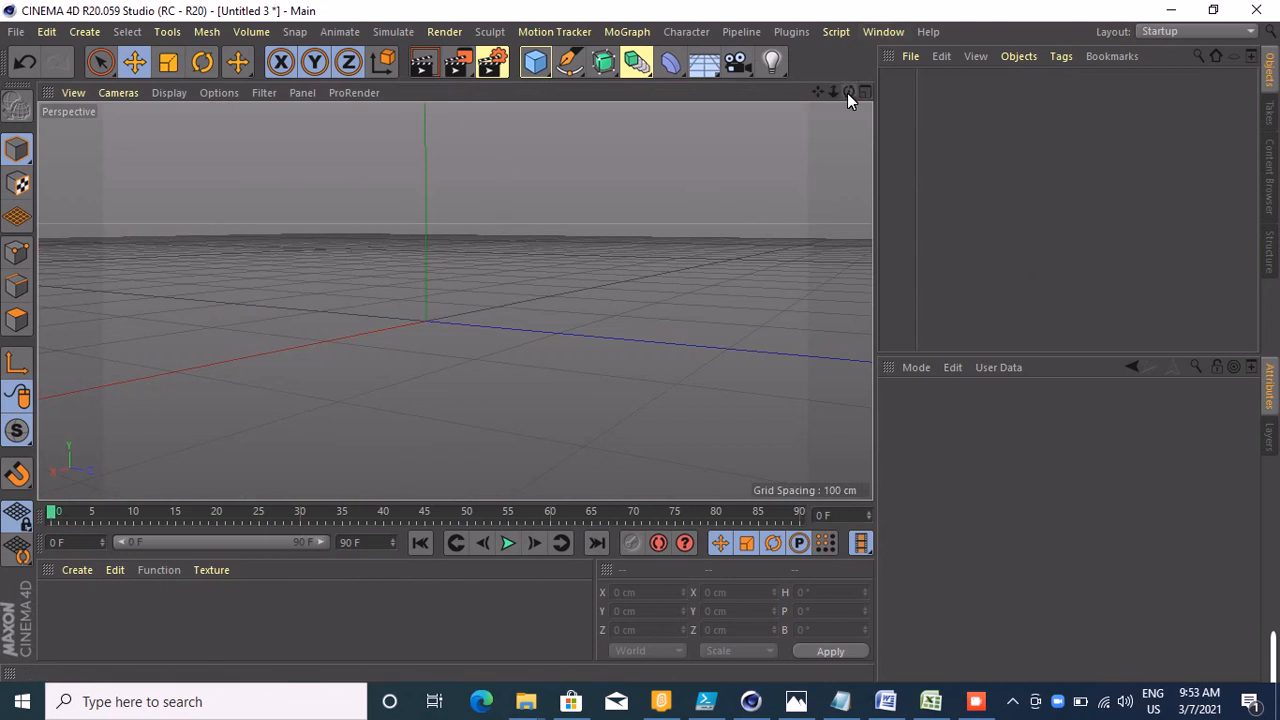
pyautogui.moveTo(848, 93); pyautogui.dragTo(847, 93)
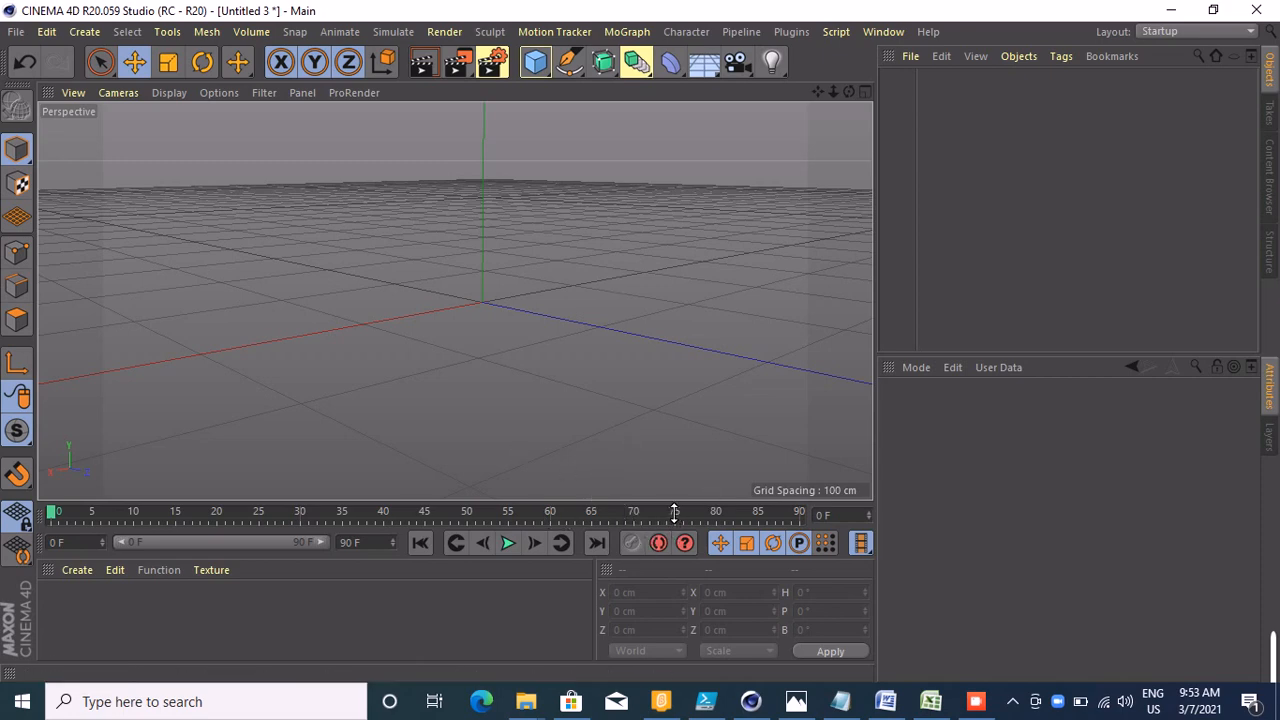
pyautogui.moveTo(674, 512)
pyautogui.mouseDown()
pyautogui.moveTo(679, 484)
pyautogui.moveTo(674, 517)
pyautogui.mouseUp()
pyautogui.moveTo(1275, 660)
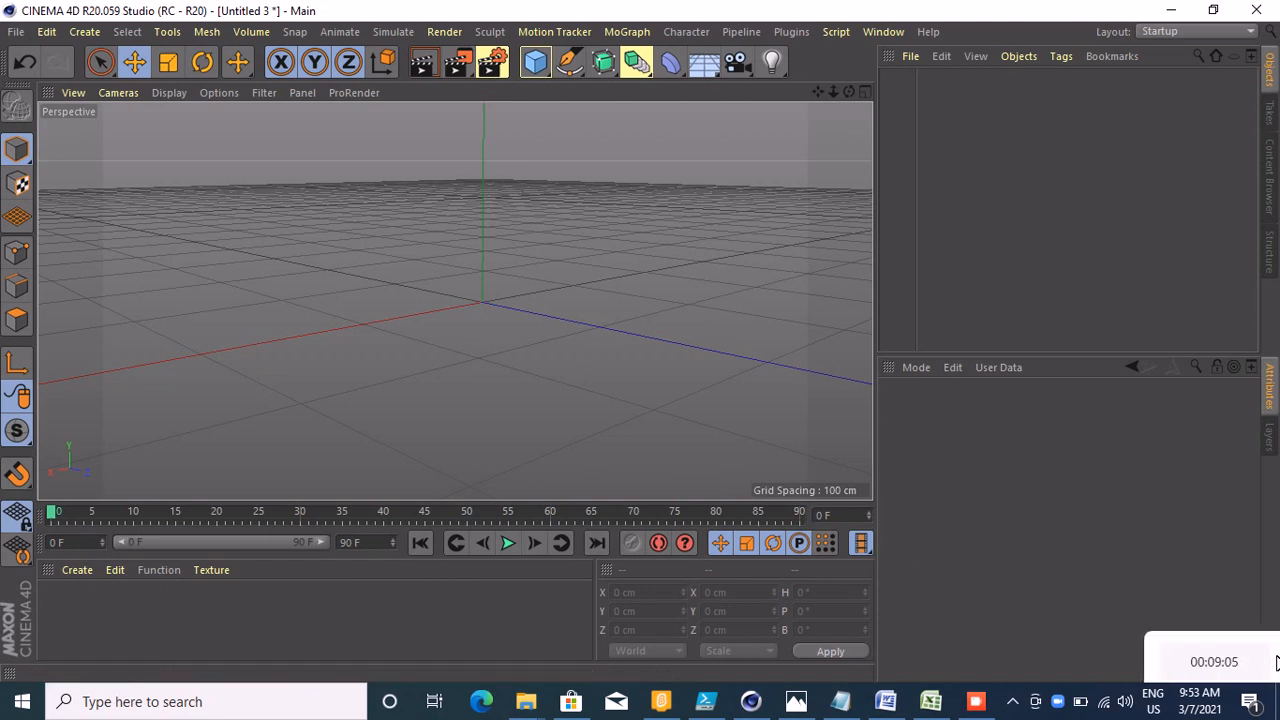